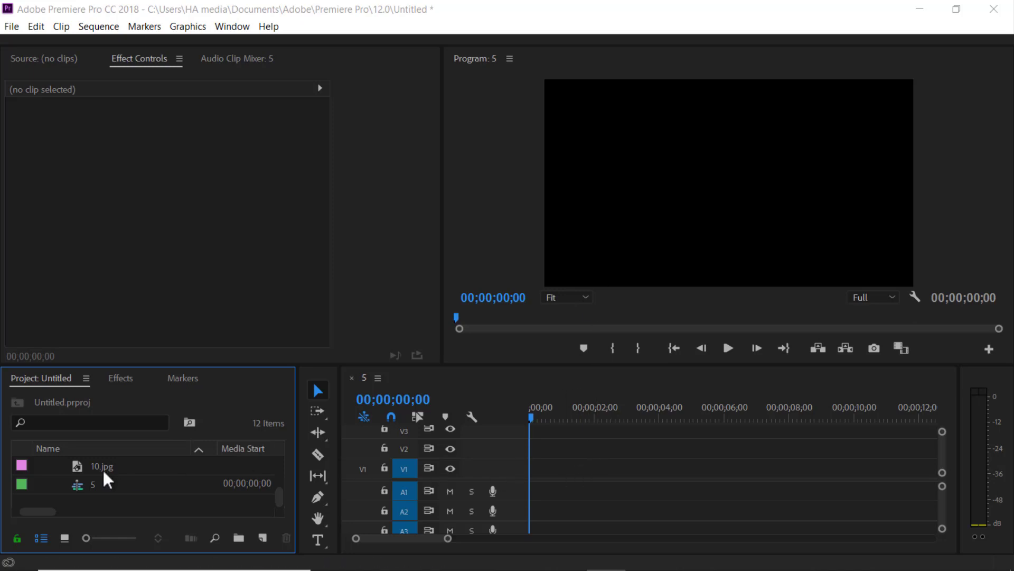
Make the lower panels taller and collapse the HD BACKGROUNDS bin in the project list
key("shift+7")
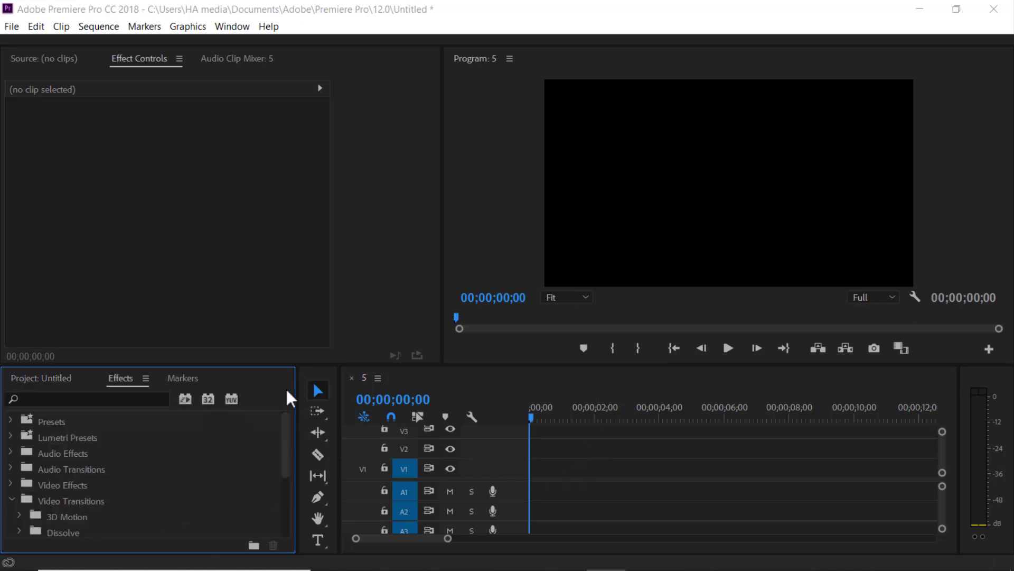
left_click_drag(328, 365, 329, 342)
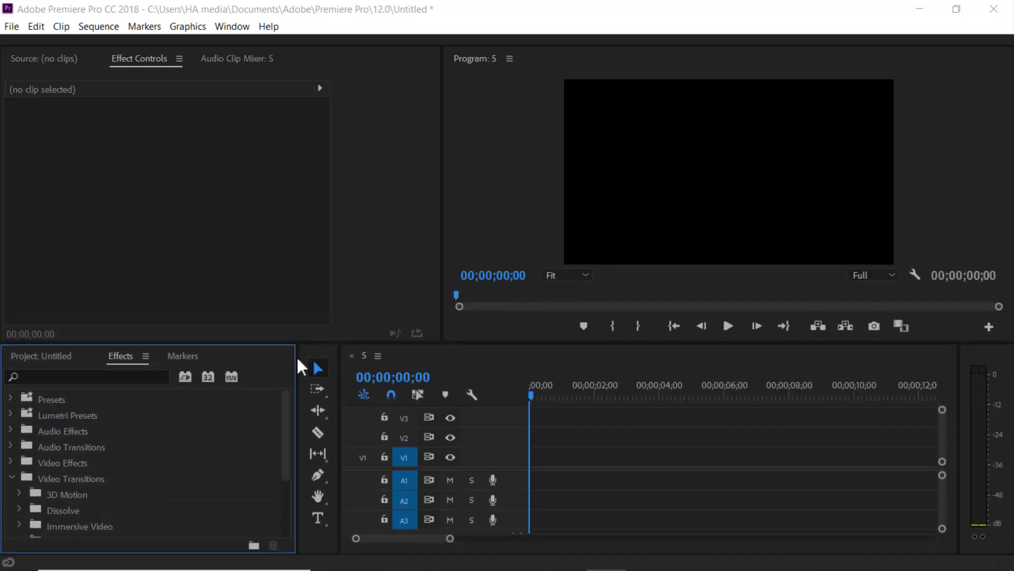
left_click(58, 357)
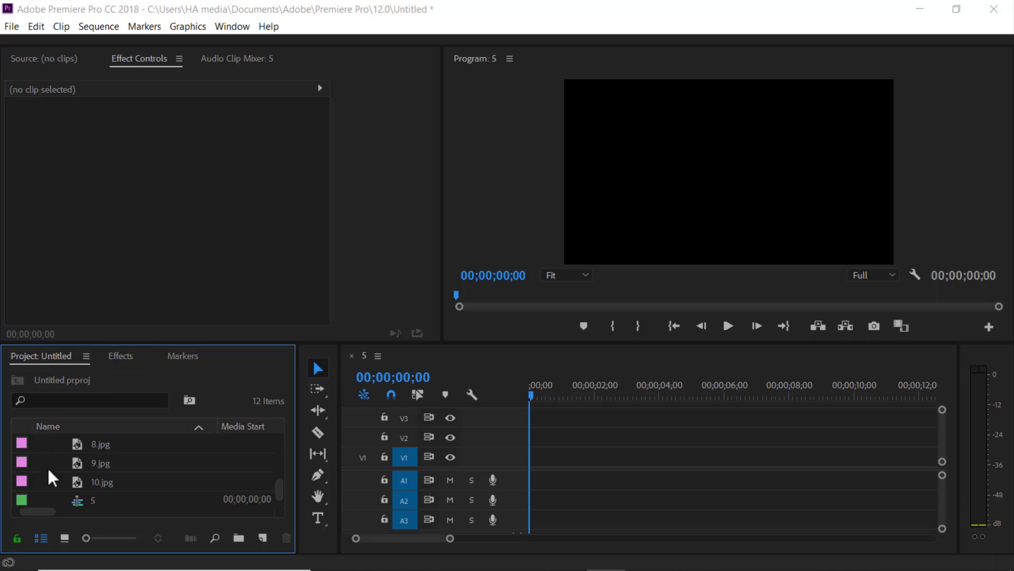
scroll(46, 467, "up", 3)
left_click(42, 443)
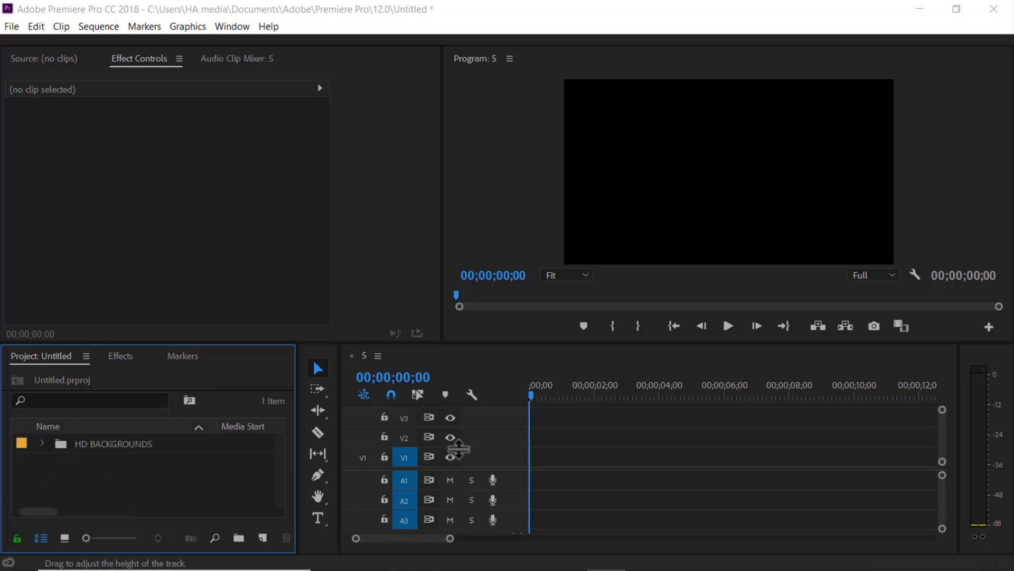
Create a new sequence named Sequence 01 with the DSLR 1080p24 preset
right_click(161, 472)
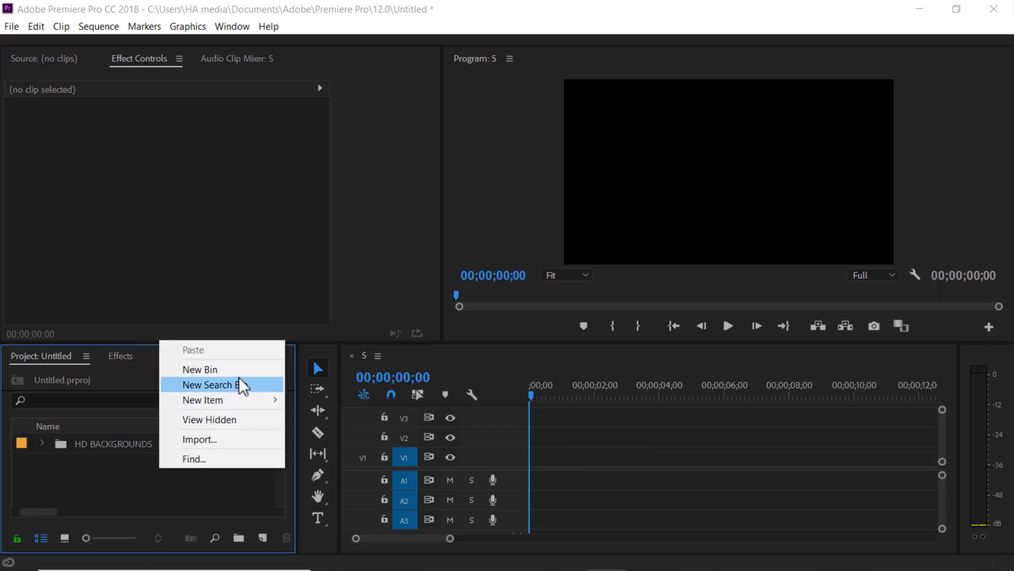
mouse_move(253, 400)
left_click(299, 399)
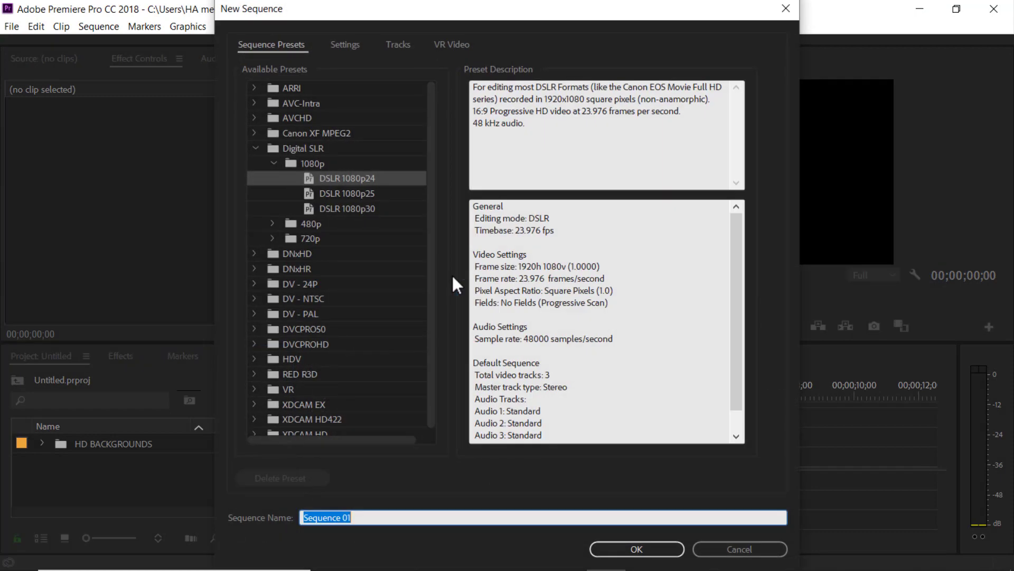
left_click(643, 549)
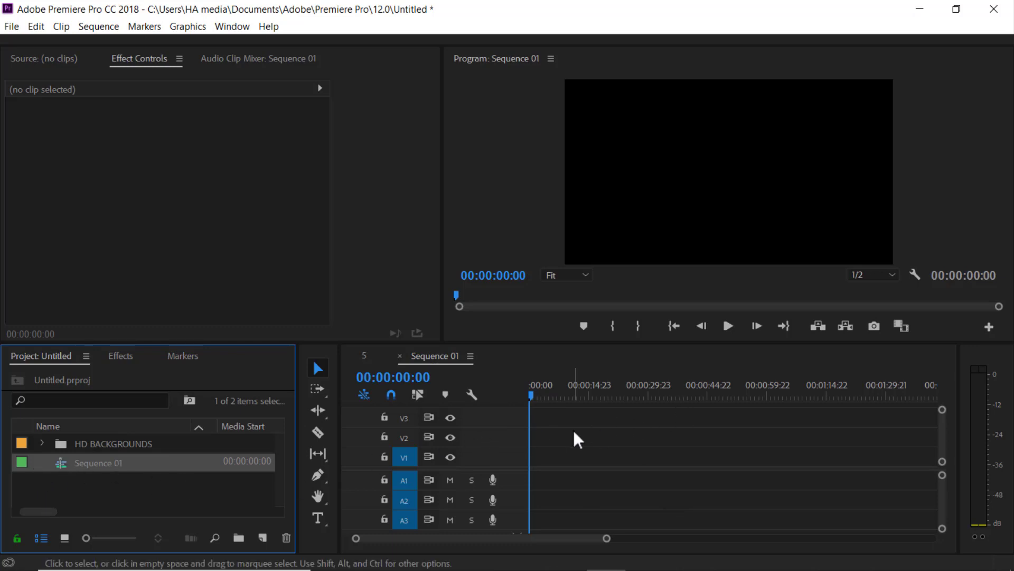
Expand the HD BACKGROUNDS bin and place 8.jpg at the start of track V1 in Sequence 01
left_click(48, 444)
left_click(44, 444)
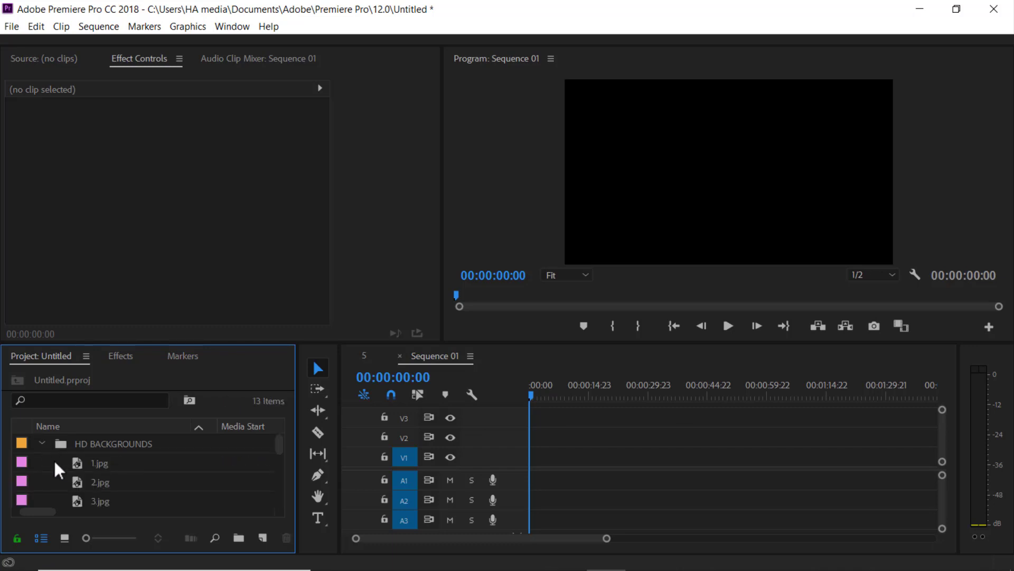
scroll(84, 472, "down", 1)
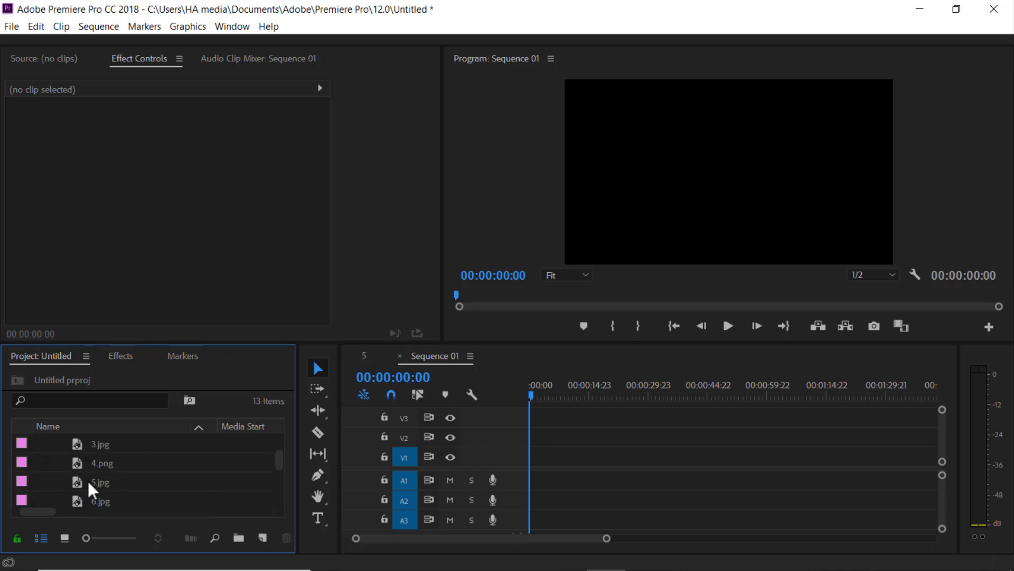
scroll(138, 477, "down", 4)
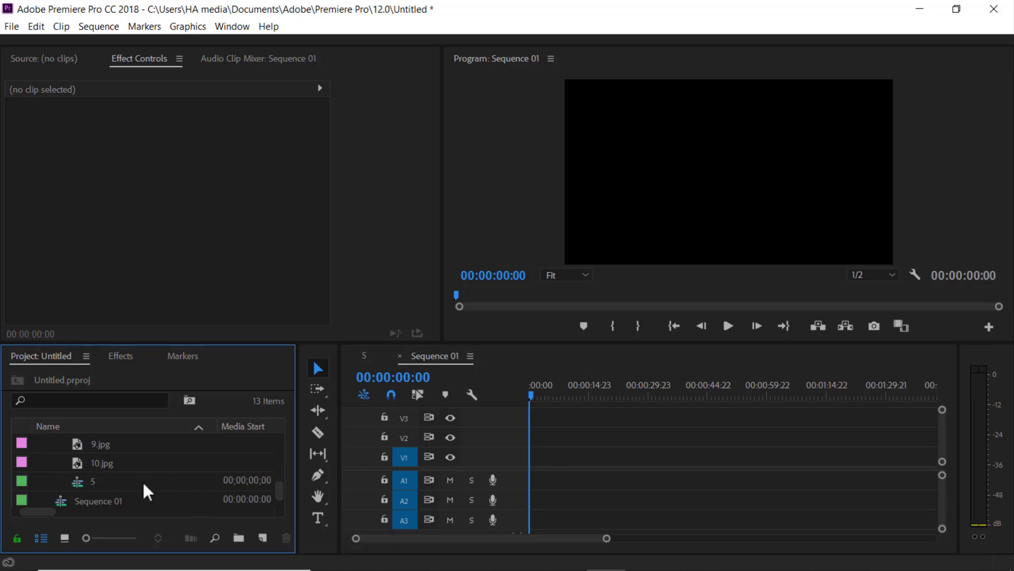
scroll(81, 465, "up", 1)
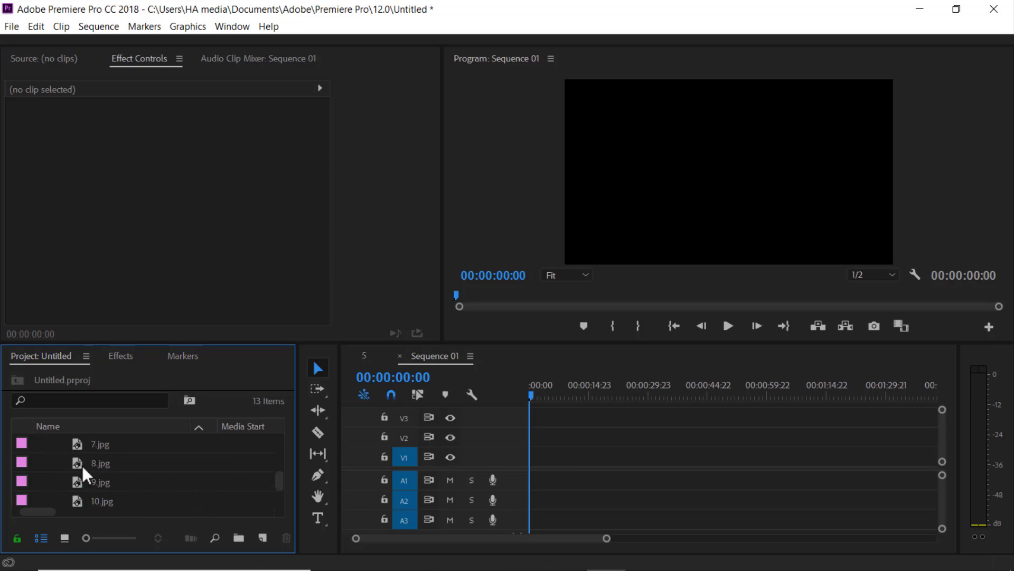
left_click_drag(81, 462, 549, 469)
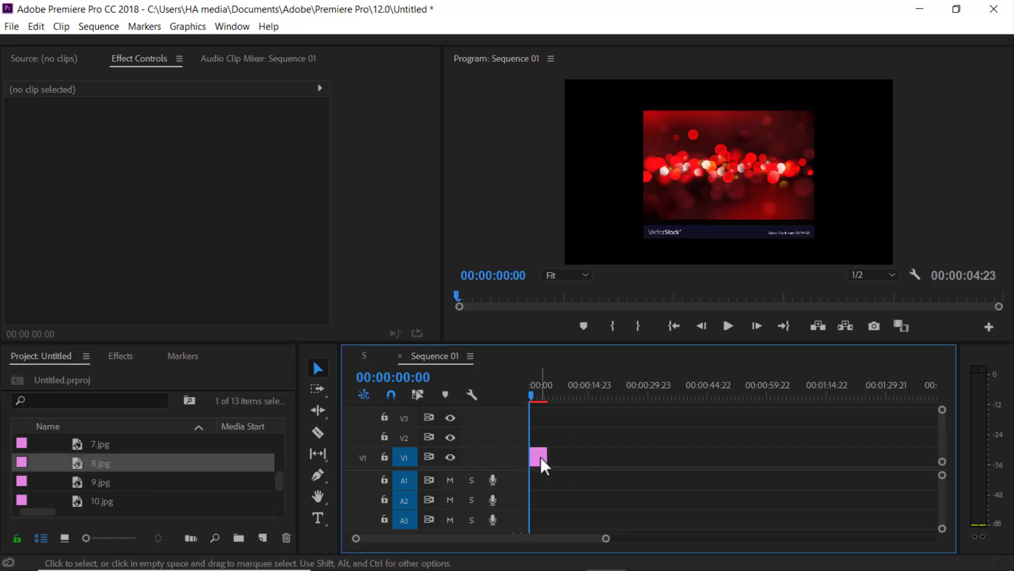
Apply Scale to Frame Size and Set to Frame Size to the 8.jpg clip on track V1
right_click(540, 467)
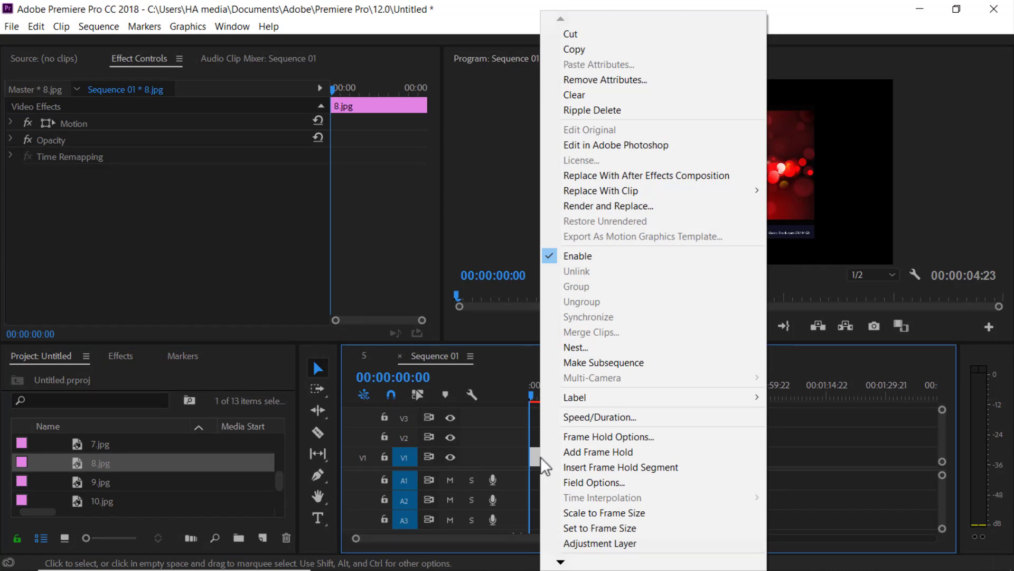
left_click(620, 512)
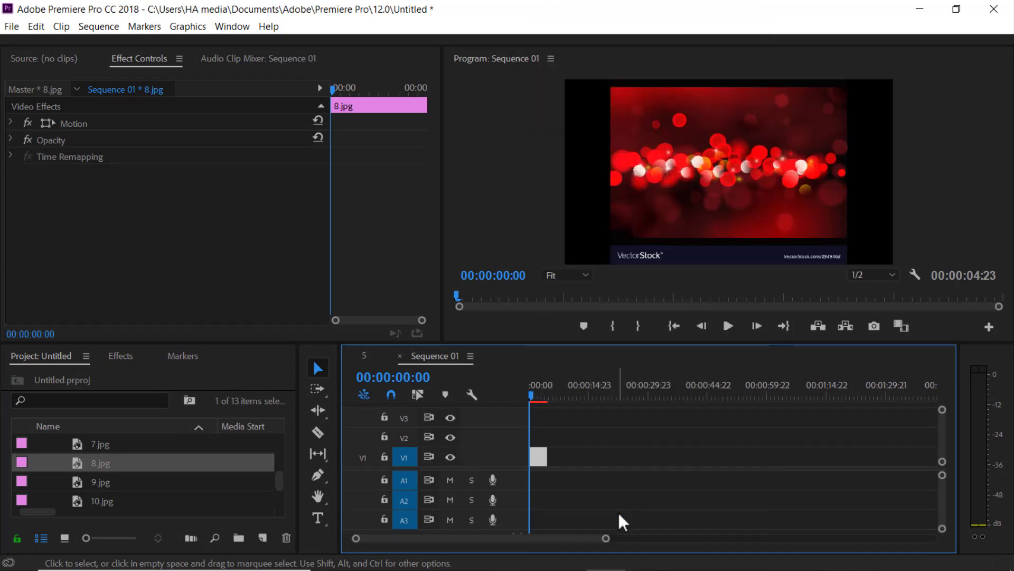
right_click(543, 461)
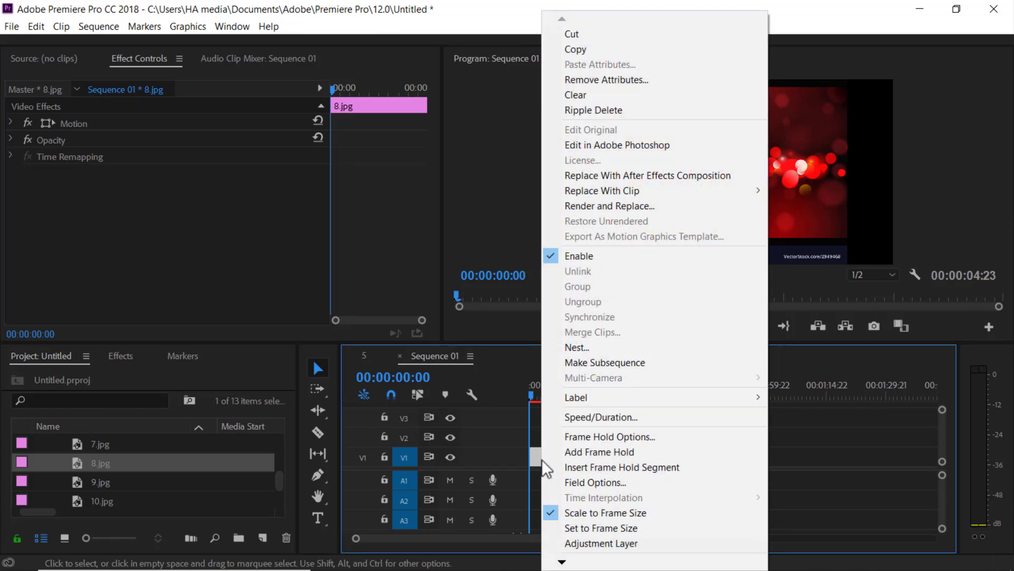
left_click(605, 528)
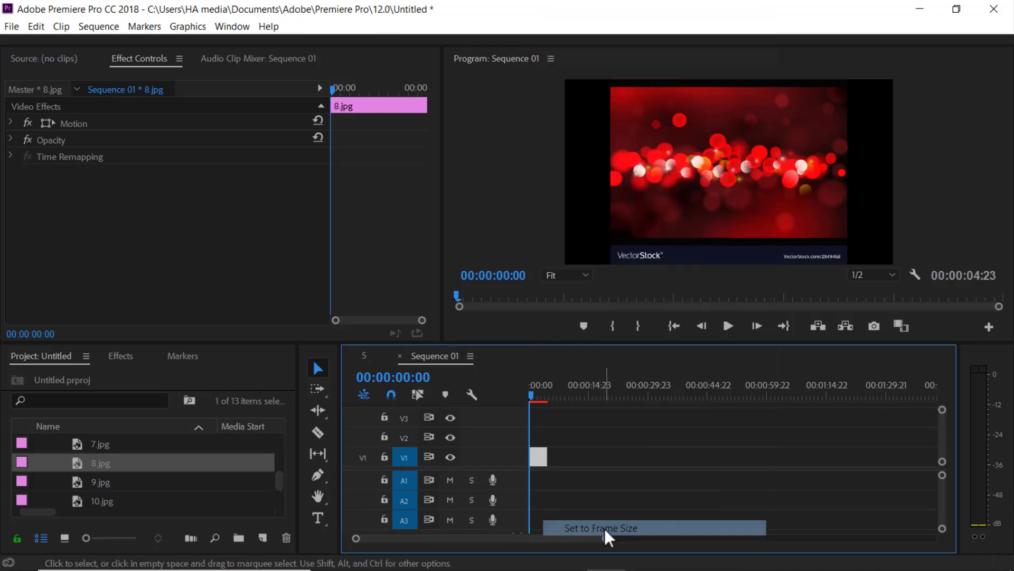
Enlarge the 8.jpg image in the program preview to the full frame width and shift it down slightly
left_click(697, 159)
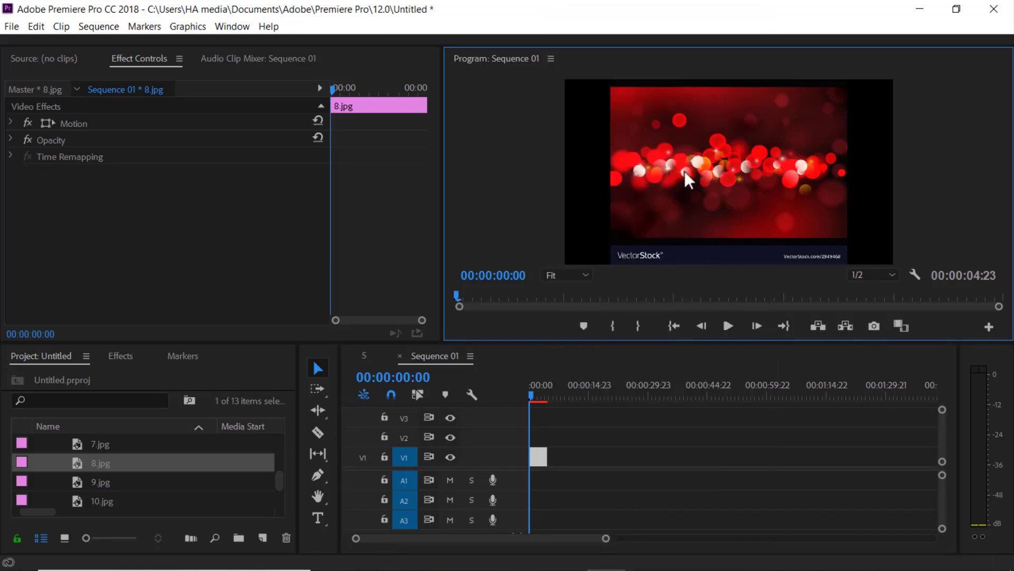
left_click(538, 455)
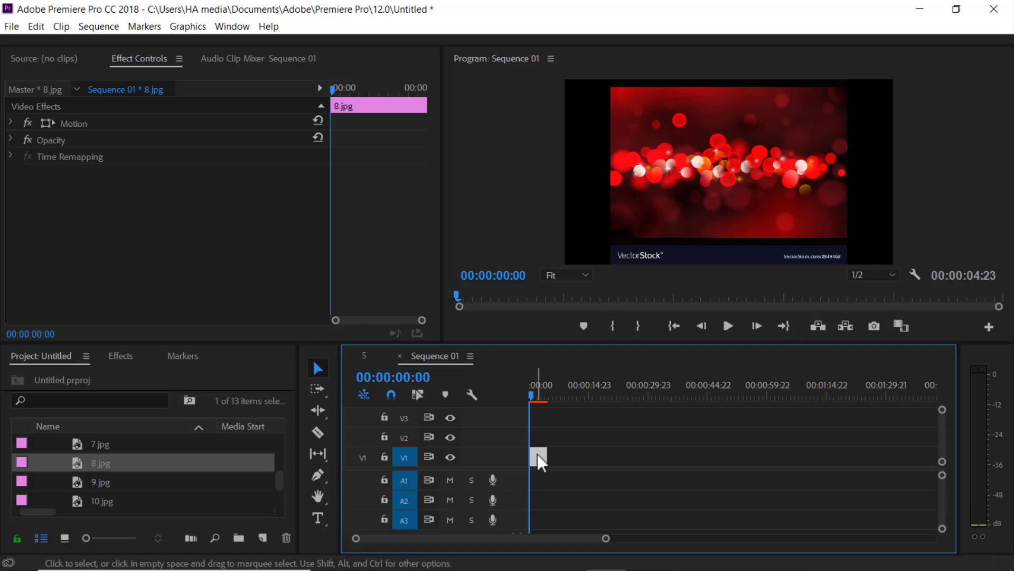
left_click(679, 202)
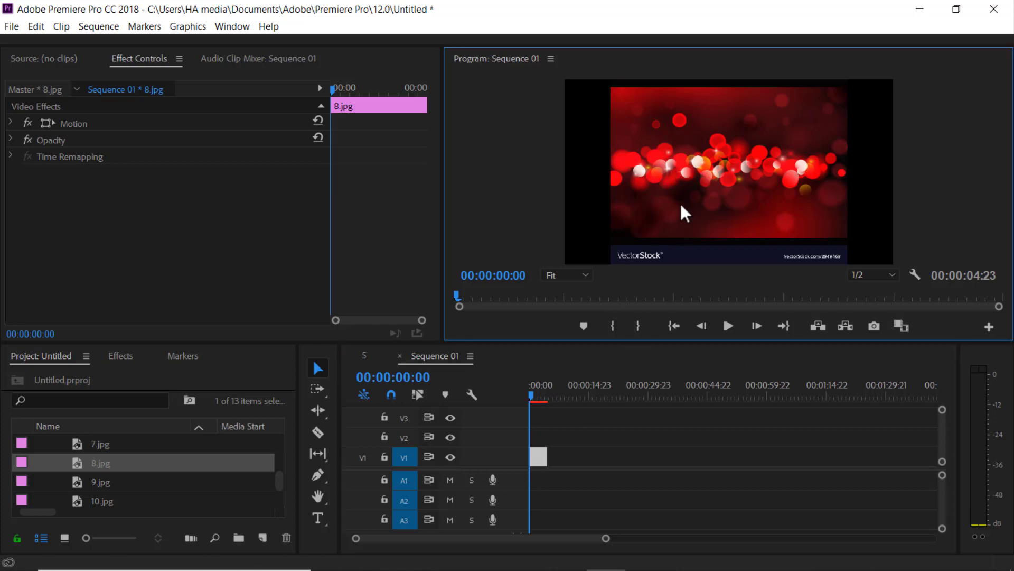
left_click(660, 171)
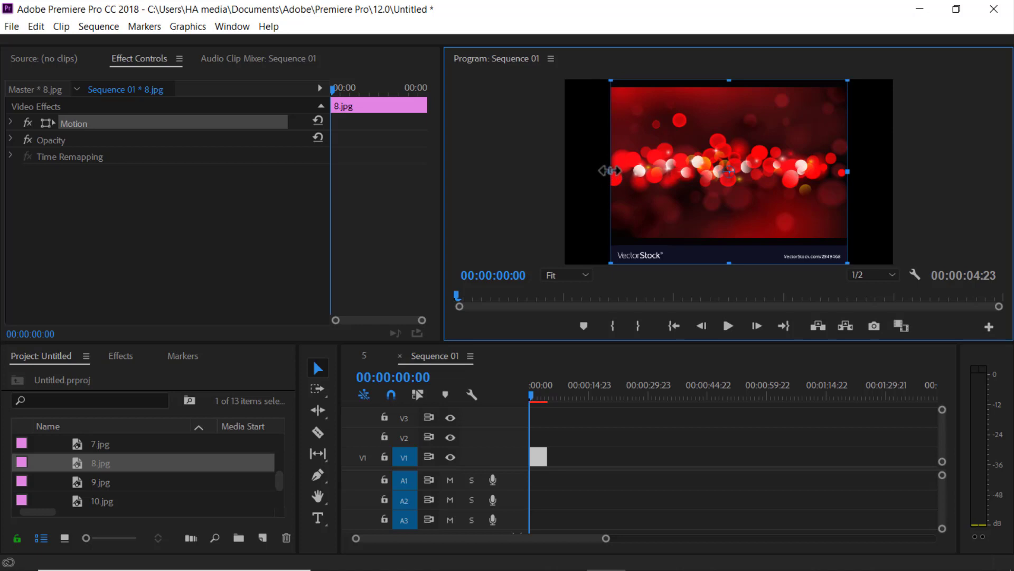
left_click_drag(608, 174, 562, 172)
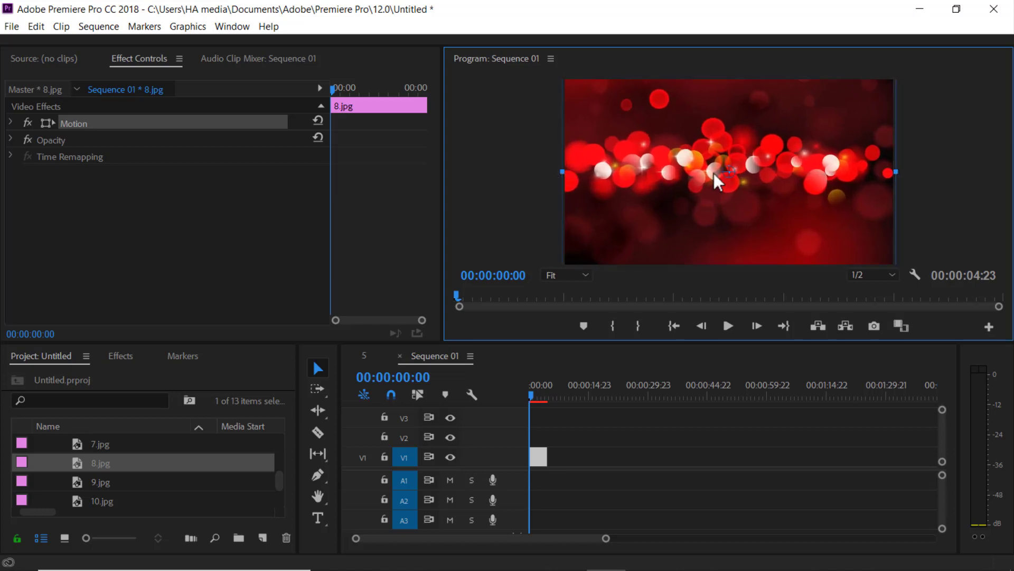
left_click_drag(714, 173, 714, 204)
Extend the end of the 8.jpg clip on track V1 to about 00:00:56:07
left_click(601, 451)
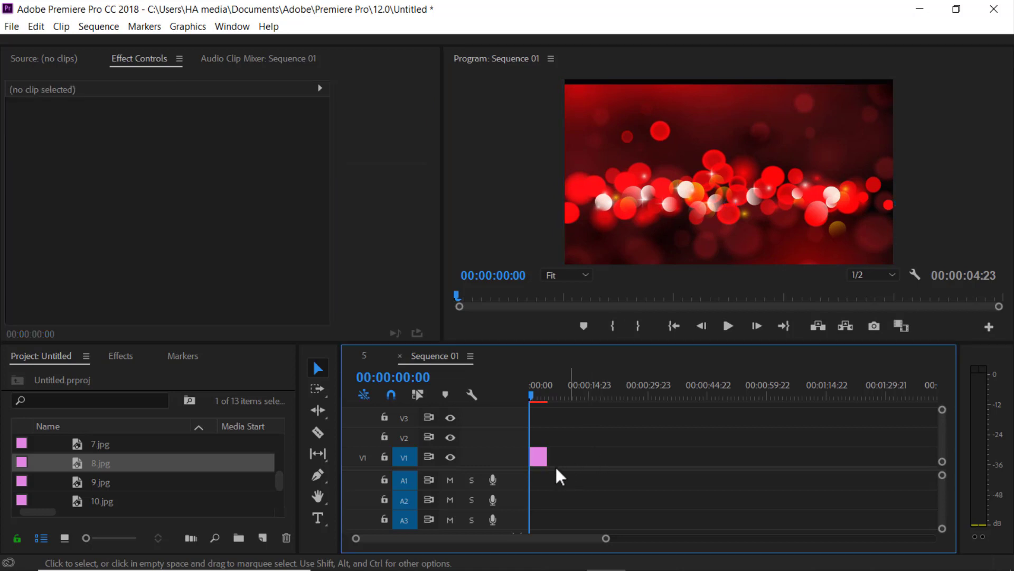
left_click_drag(548, 458, 751, 465)
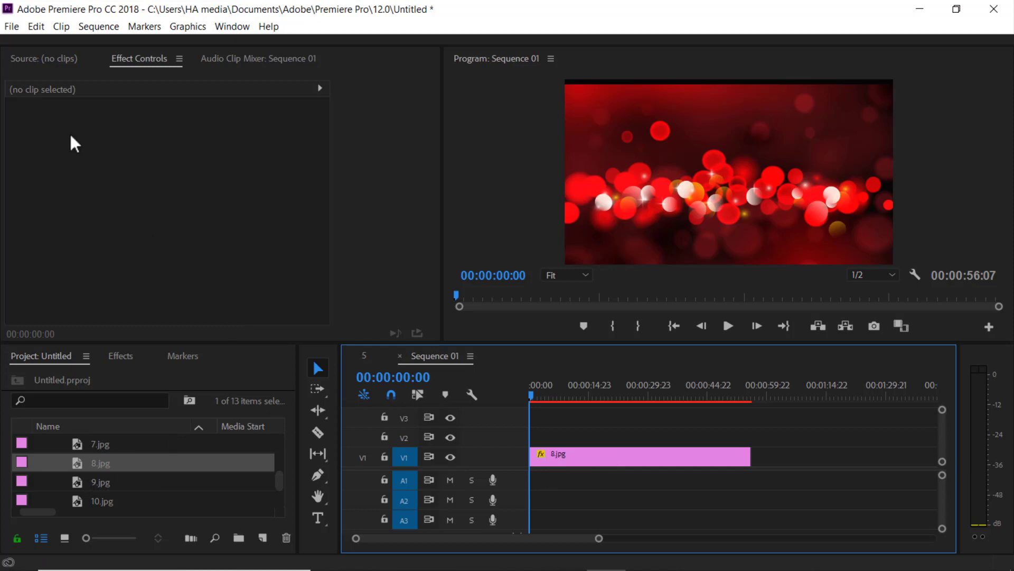
Create a new legacy title named Title 03 at 1920 by 1080 and 23.976 fps with square pixels
left_click(12, 26)
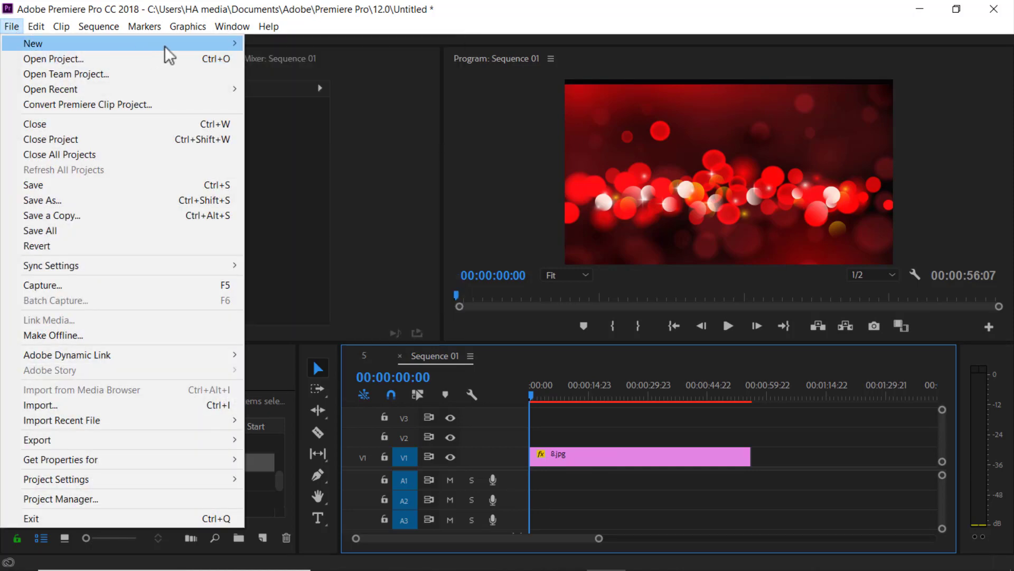
mouse_move(188, 47)
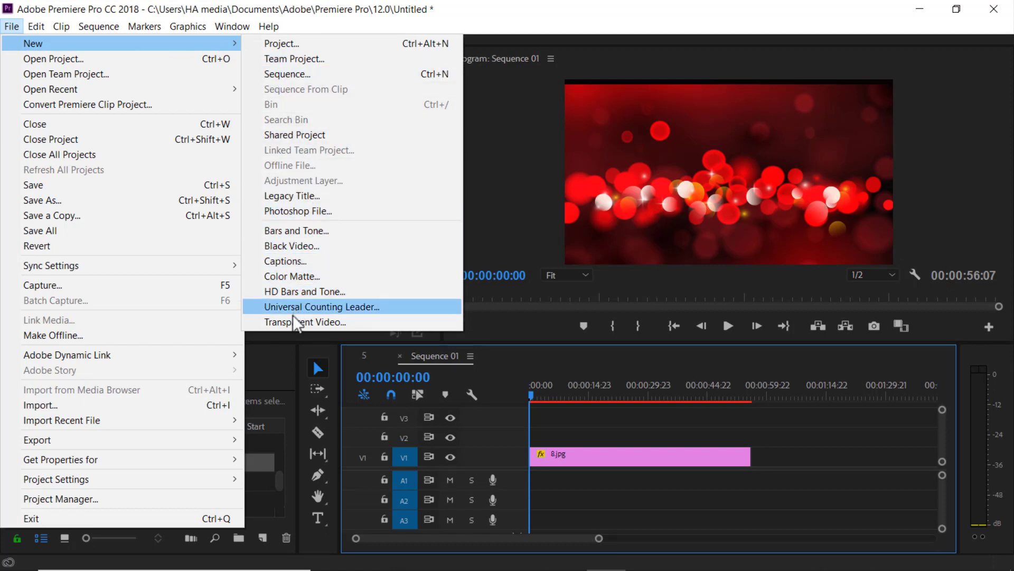
left_click(283, 195)
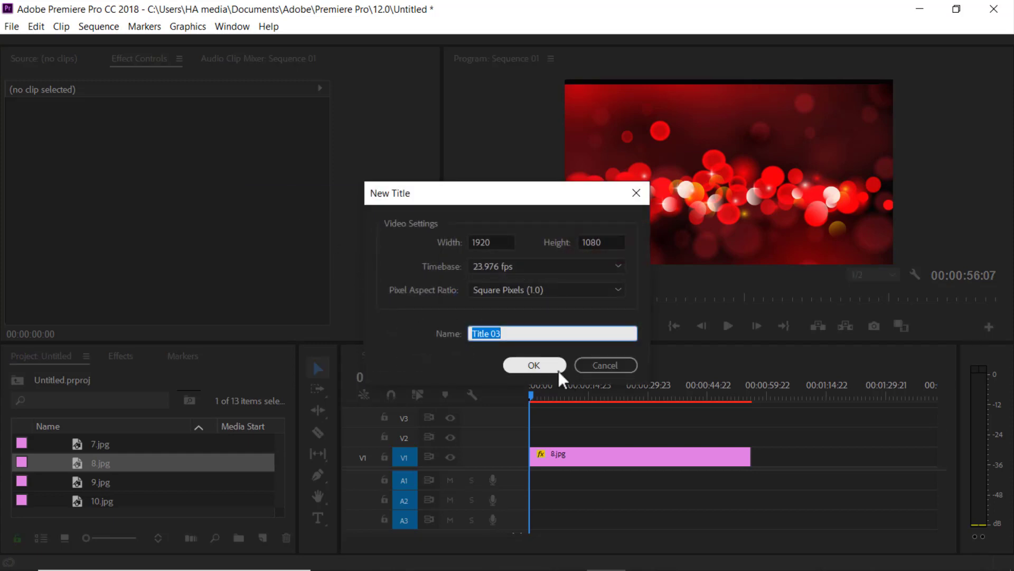
left_click(535, 364)
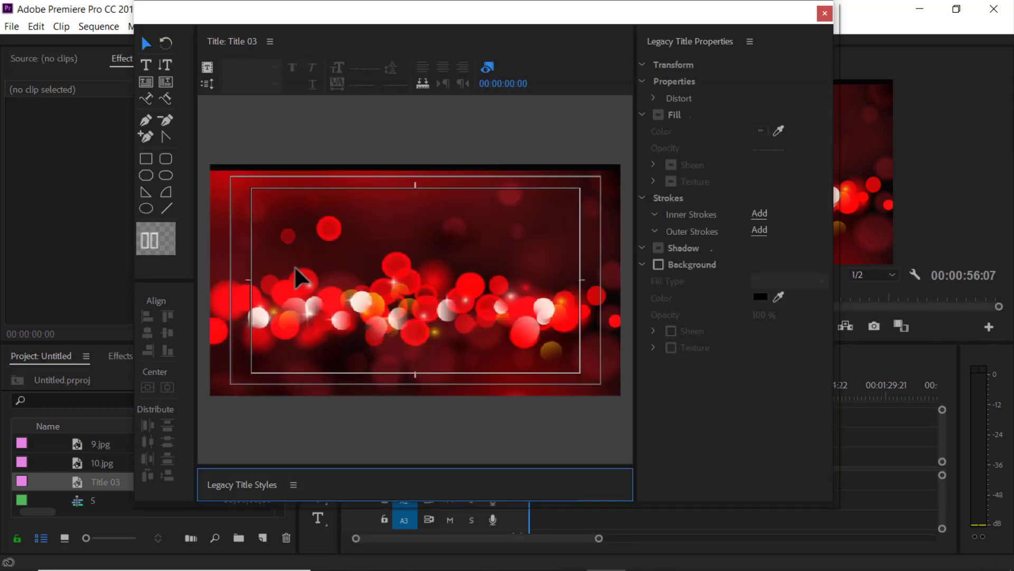
Start a horizontal text object near the left edge of the title's safe area and set its font size to 229
left_click(147, 63)
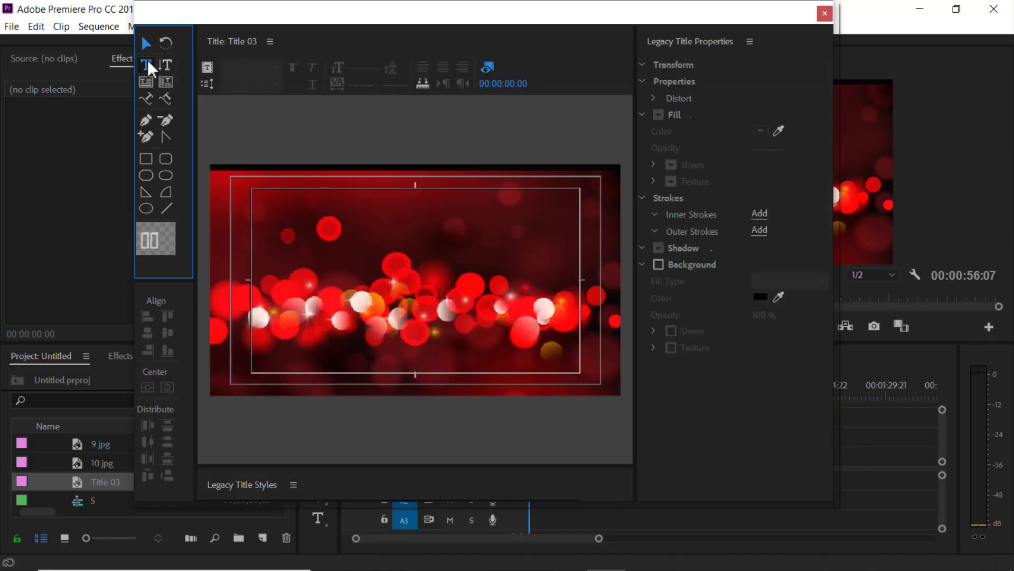
left_click(265, 276)
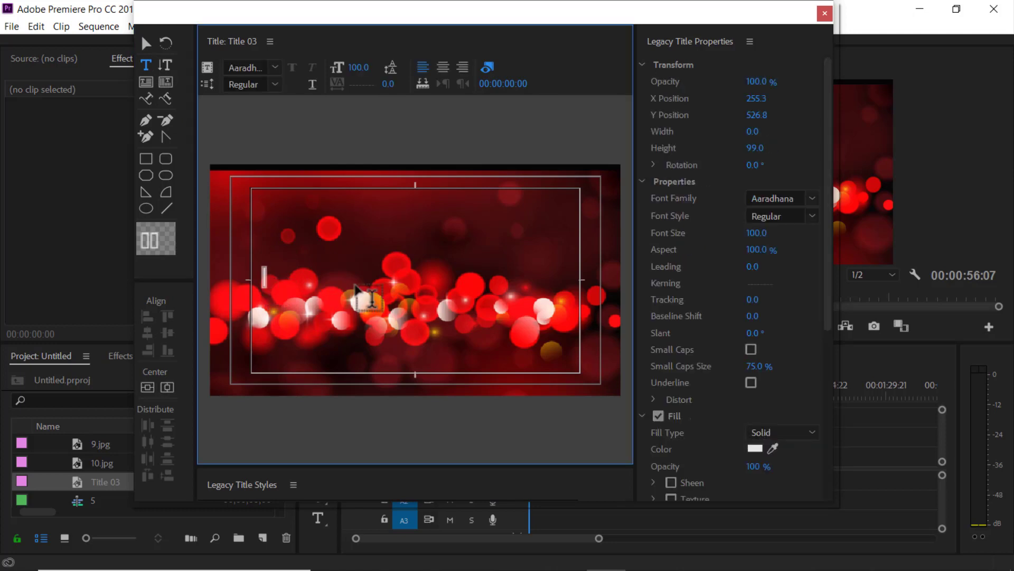
left_click_drag(755, 235, 835, 235)
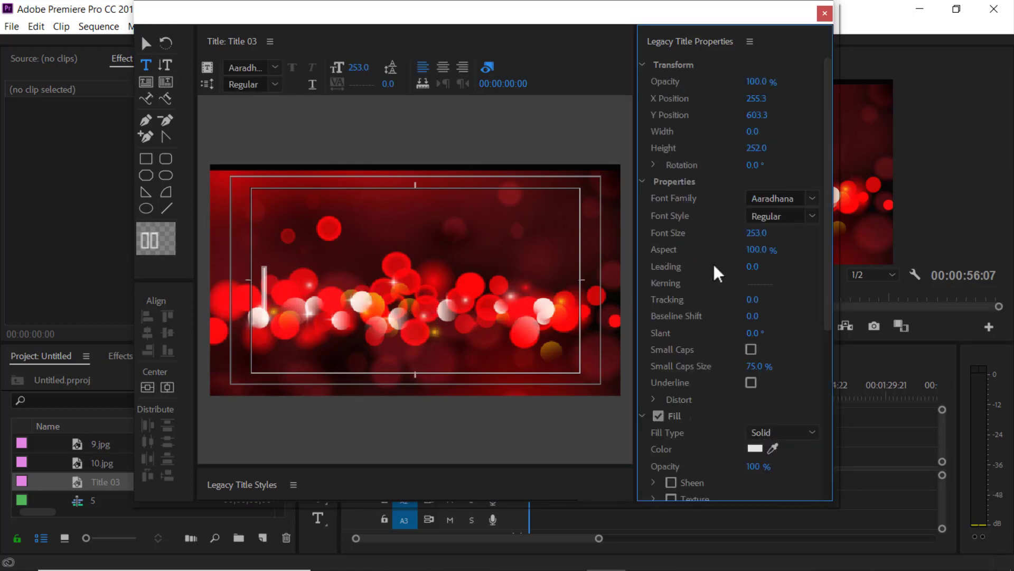
left_click_drag(758, 234, 745, 234)
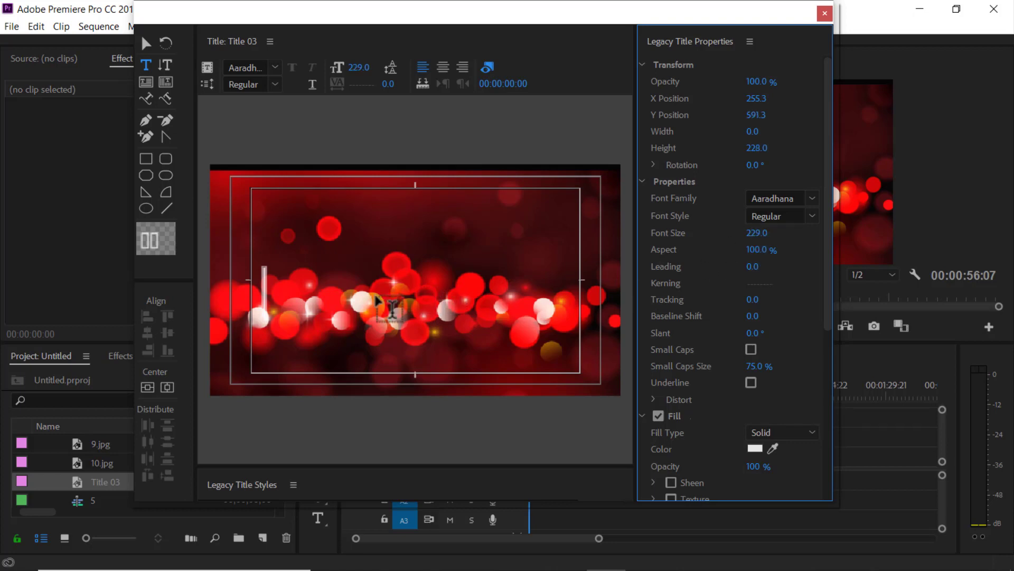
Enter the text "LOVESa" in the title's text object and select all of its characters
left_click(264, 288)
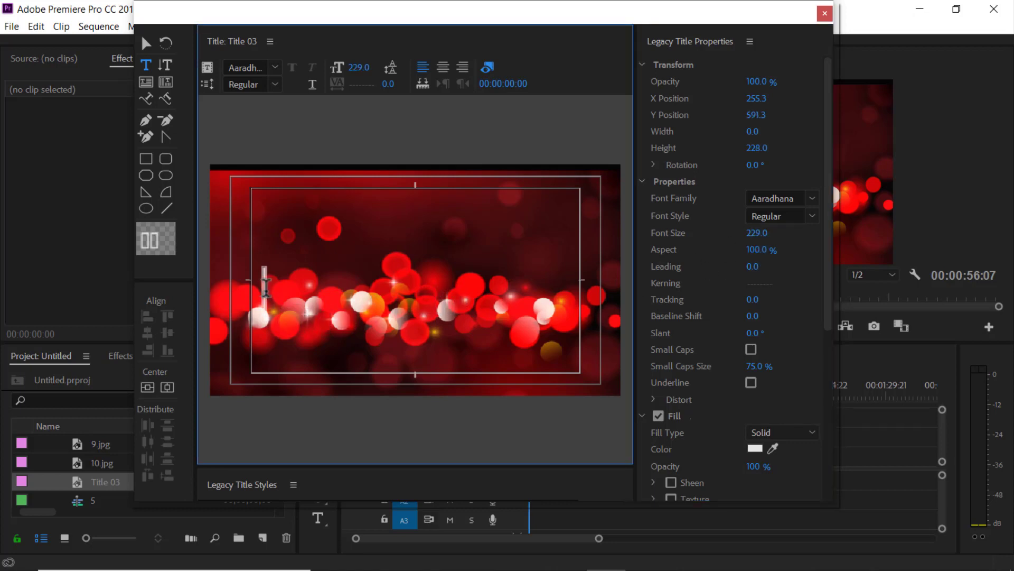
type("LOVE")
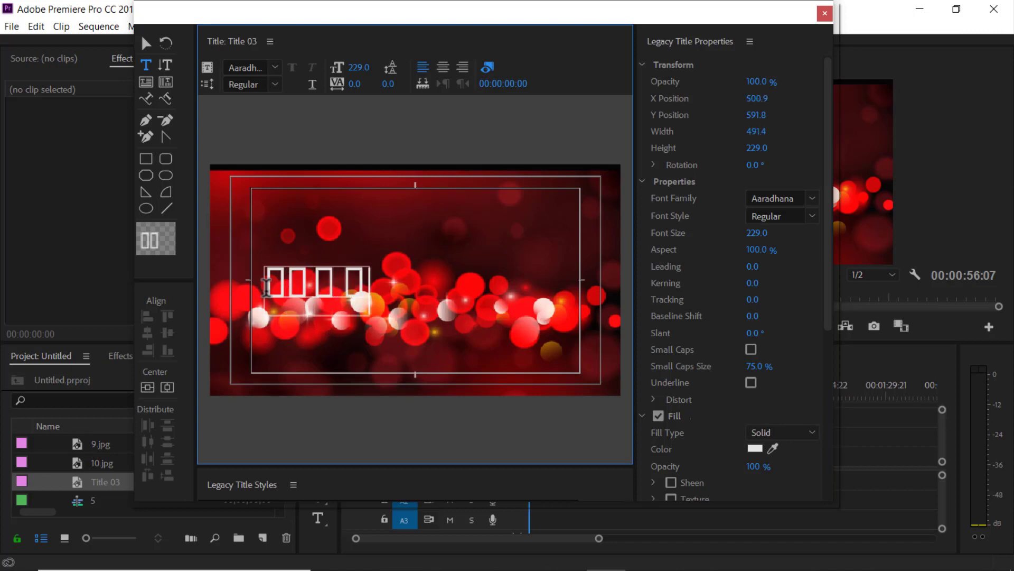
type("S")
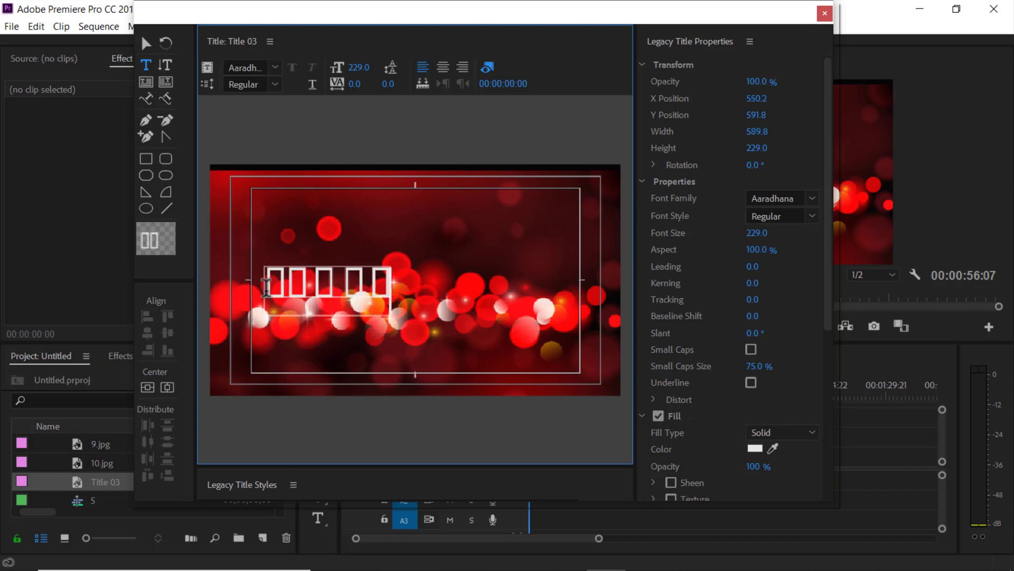
type("a")
key("ctrl+a")
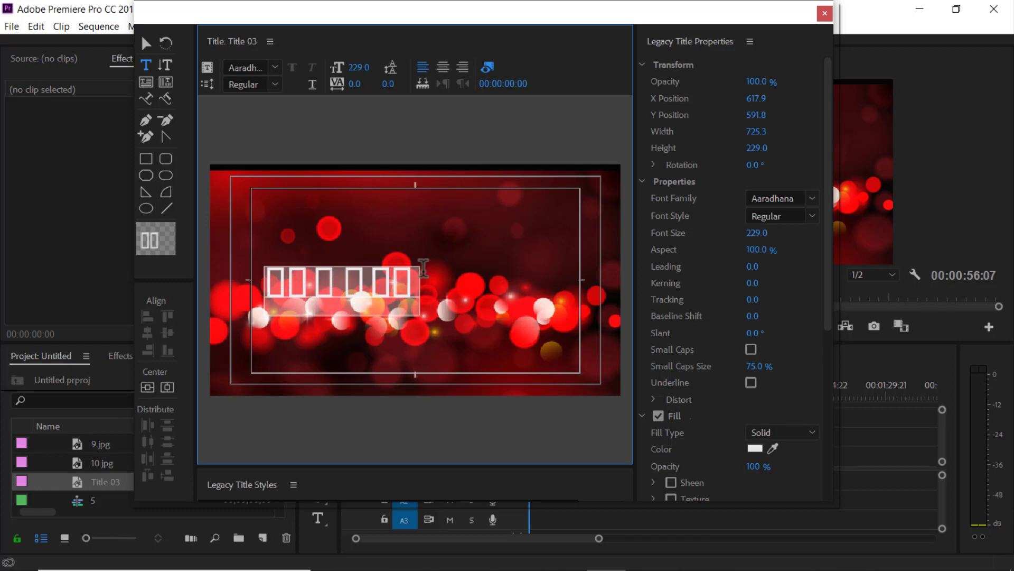
Set the font family of the selected title text to Impact
left_click(813, 199)
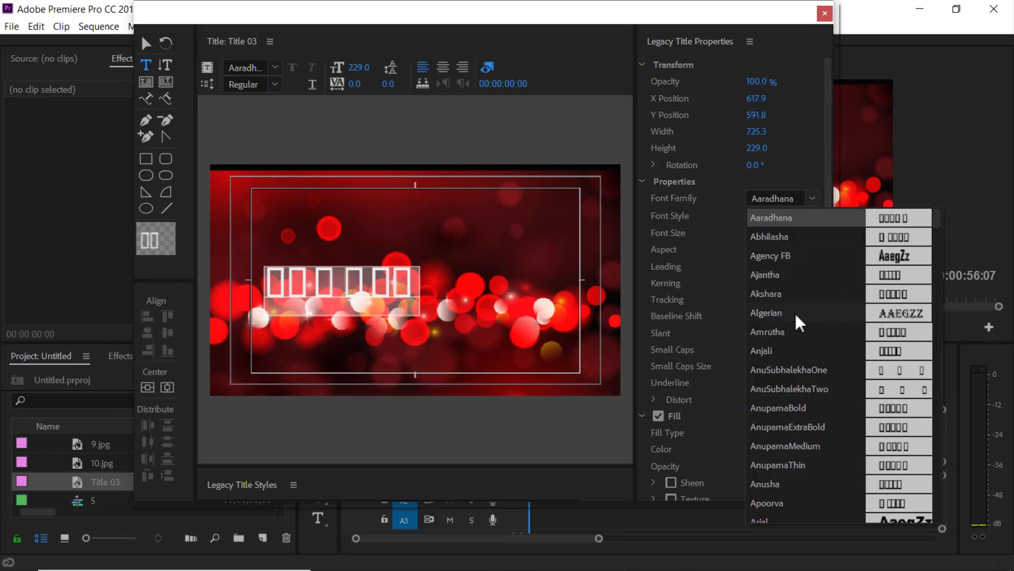
left_click(788, 259)
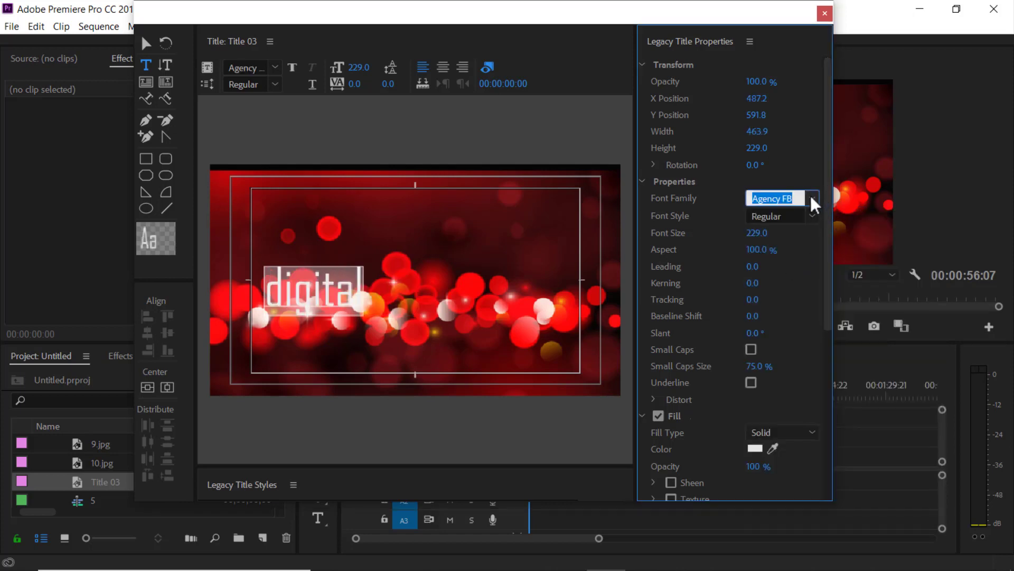
type("Impact")
key("Return")
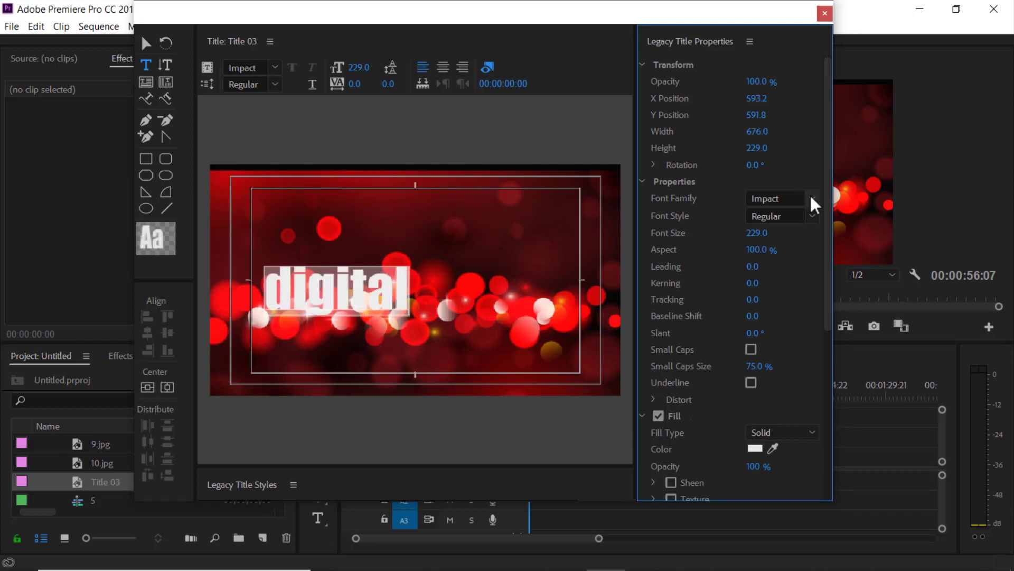
Enlarge the title text to font size 441 and center it horizontally and vertically in the frame
left_click_drag(758, 233, 871, 233)
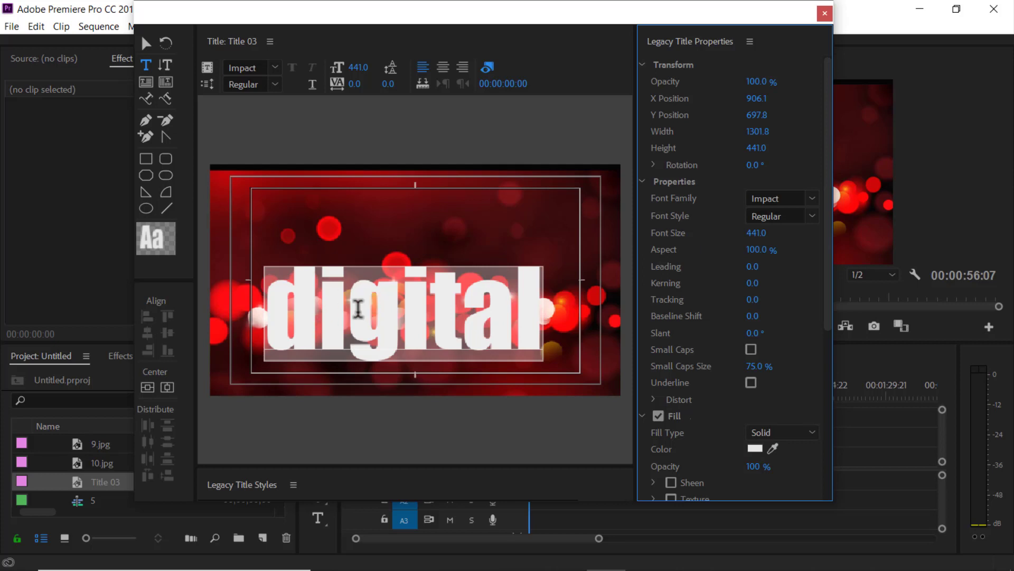
left_click(148, 387)
left_click(167, 387)
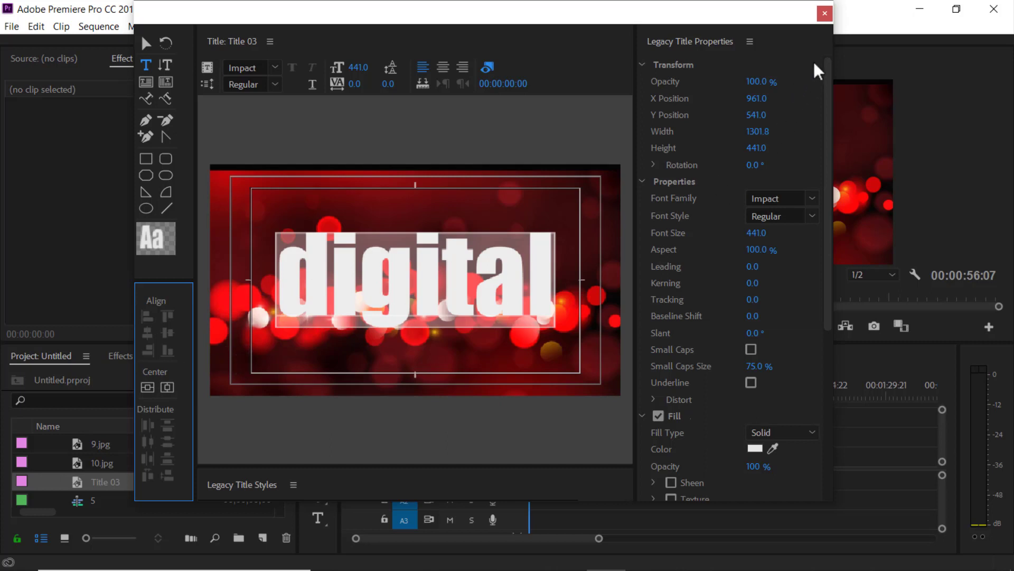
left_click(824, 14)
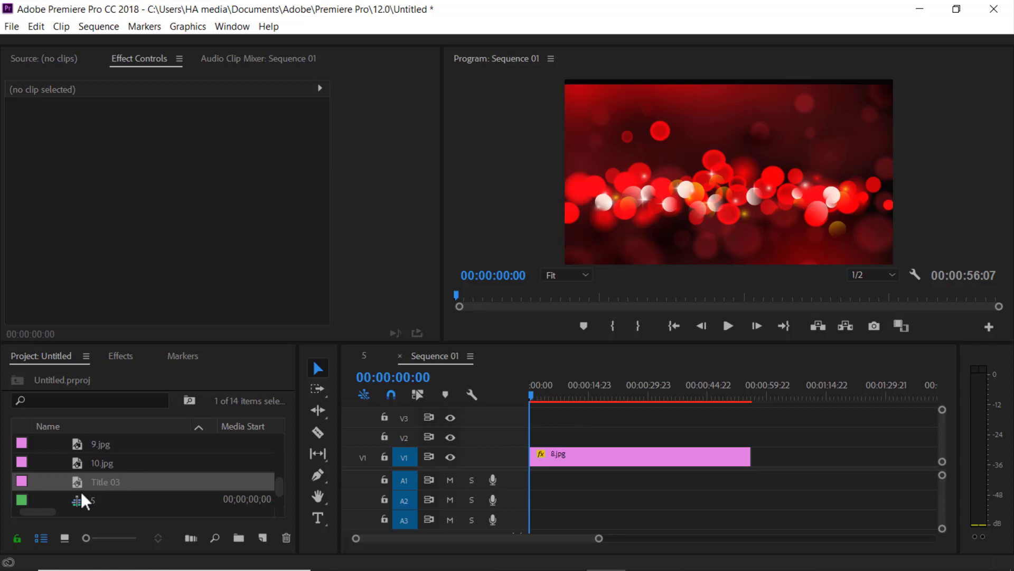
Place Title 03 on track V2 above 8.jpg, spanning from about 00:00:09 to about 00:00:51
scroll(81, 490, "down", 1)
left_click(84, 462)
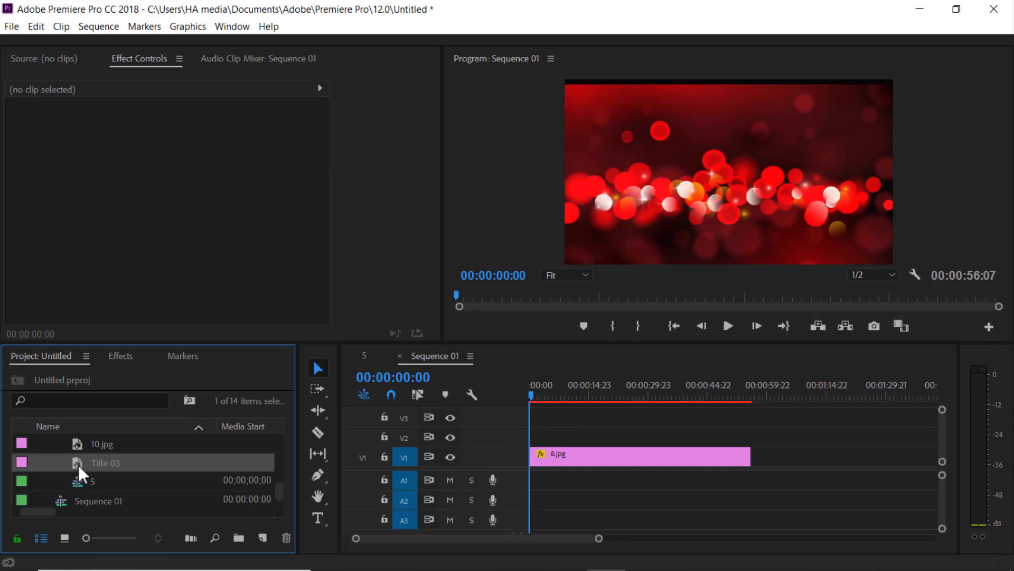
left_click_drag(75, 464, 735, 443)
left_click_drag(591, 438, 564, 433)
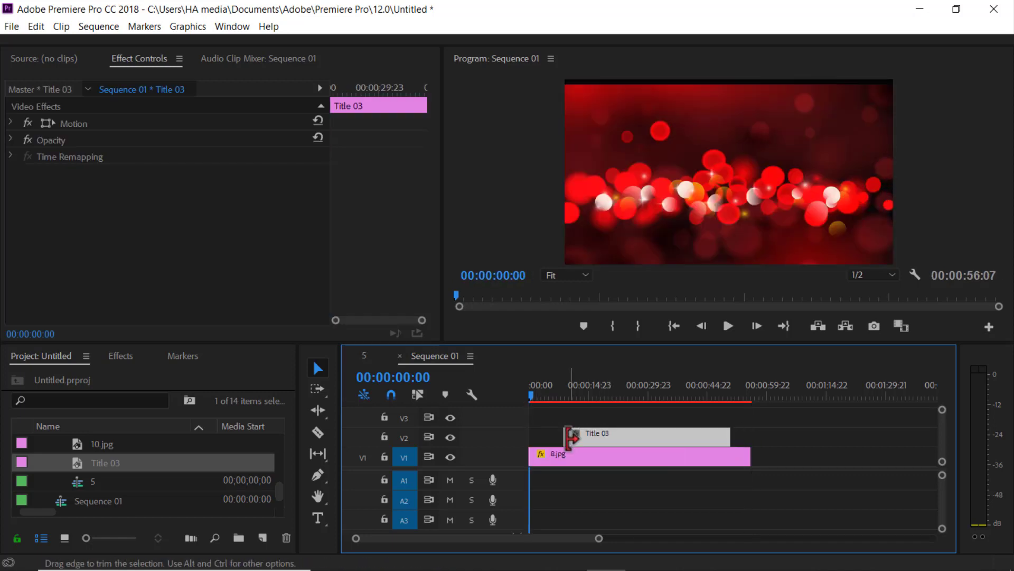
Check the Title 03 design and preview it over the background with the playhead at 00:00:09:14
double_click(597, 433)
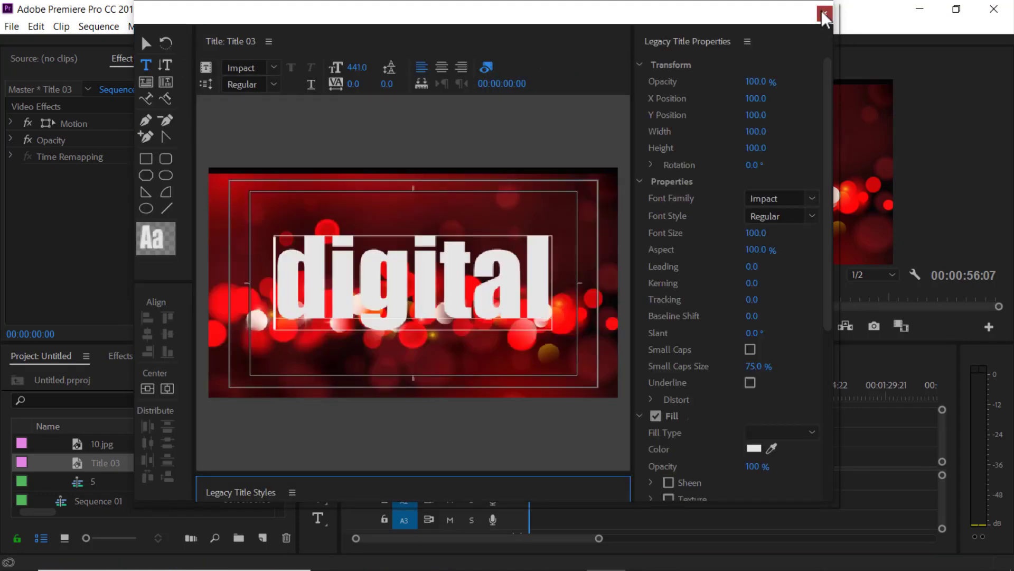
left_click(825, 13)
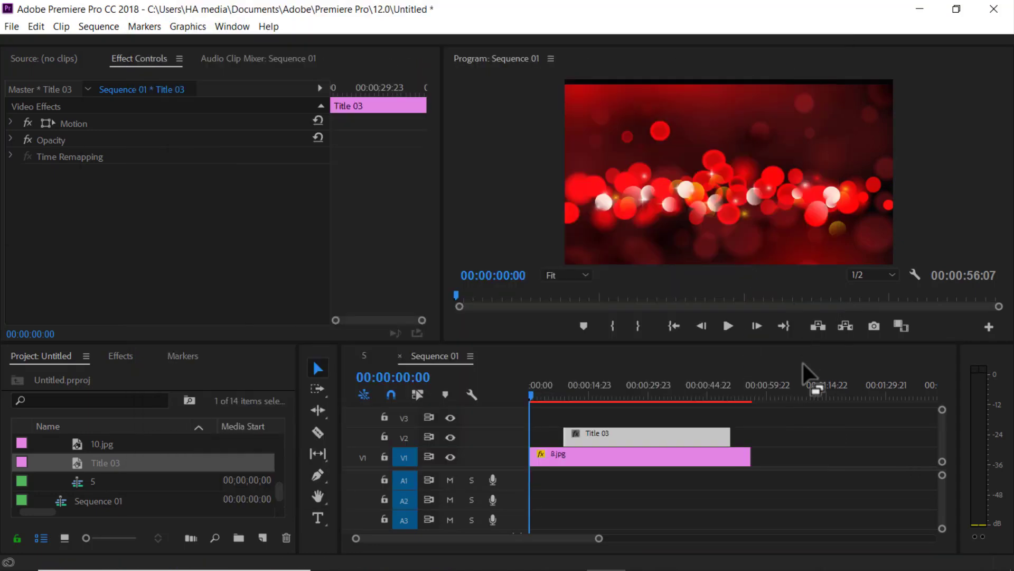
left_click_drag(533, 395, 569, 401)
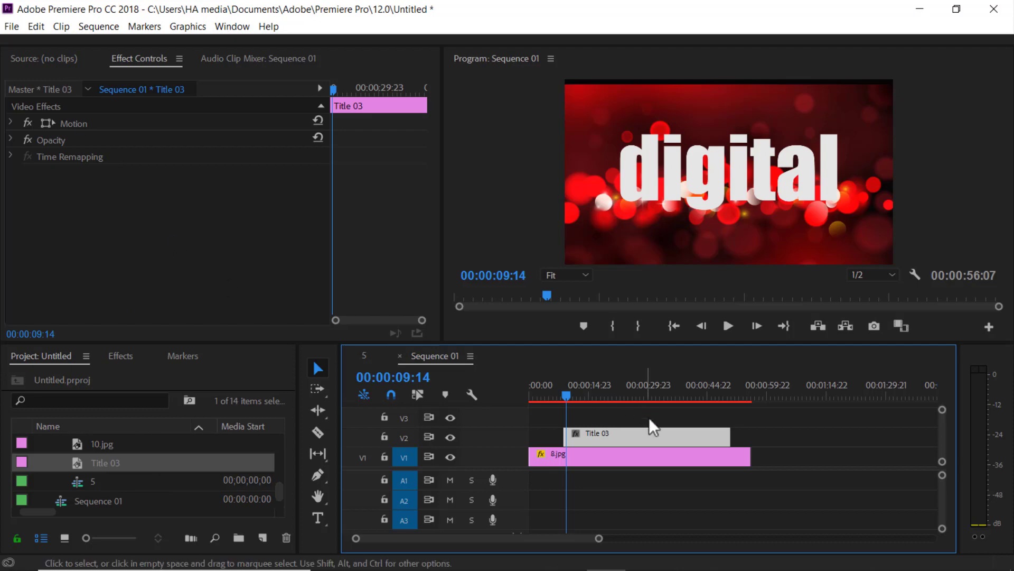
Create Title 04 based on Title 03, at 1920 by 1080 and 23.976 fps with square pixels
double_click(638, 436)
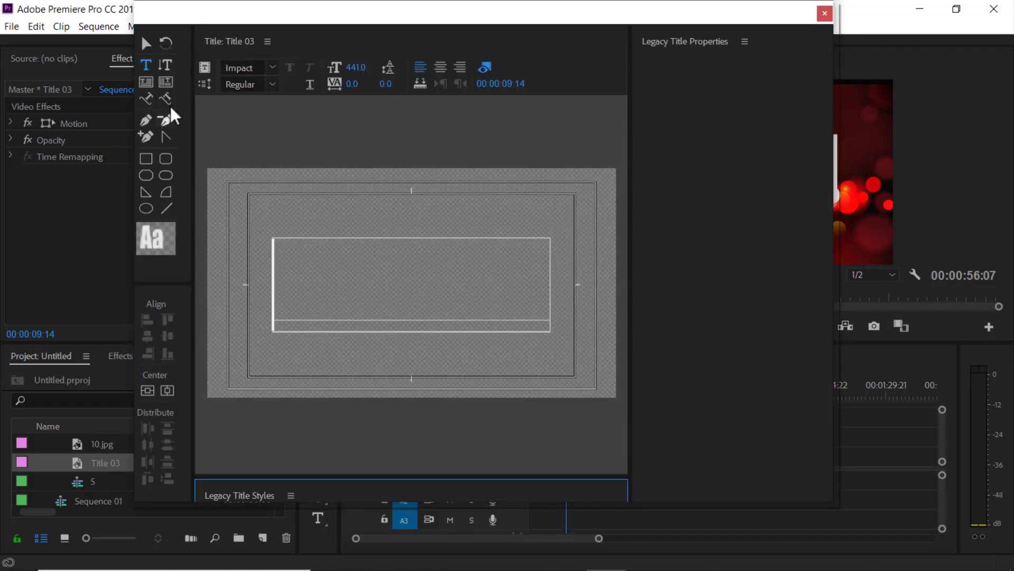
left_click(204, 68)
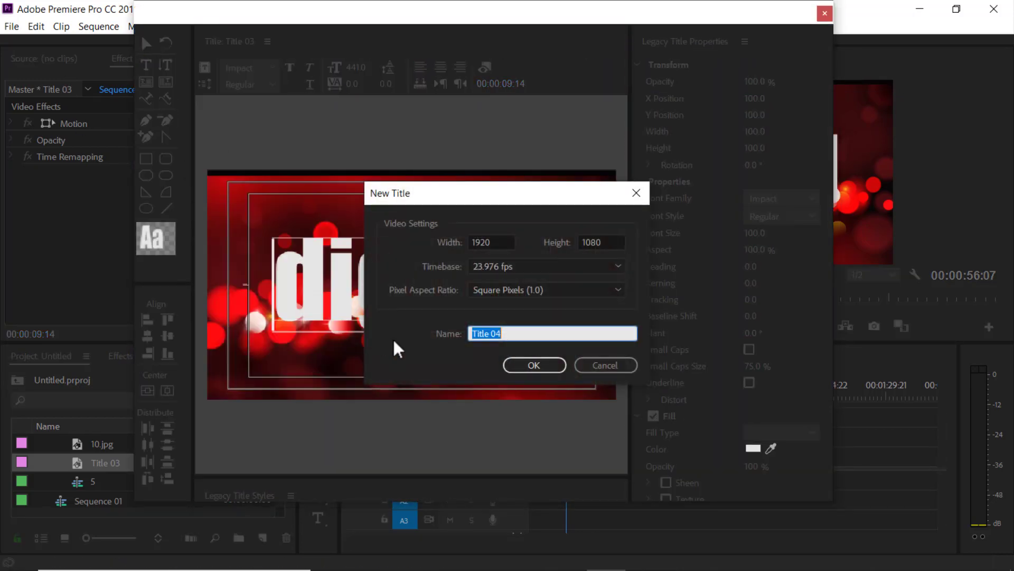
left_click(540, 369)
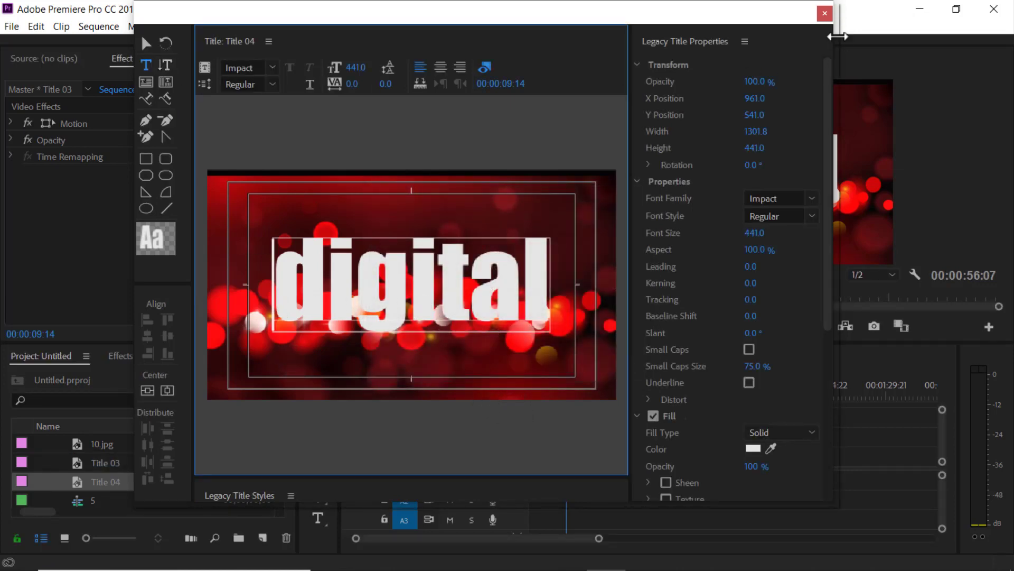
left_click(824, 13)
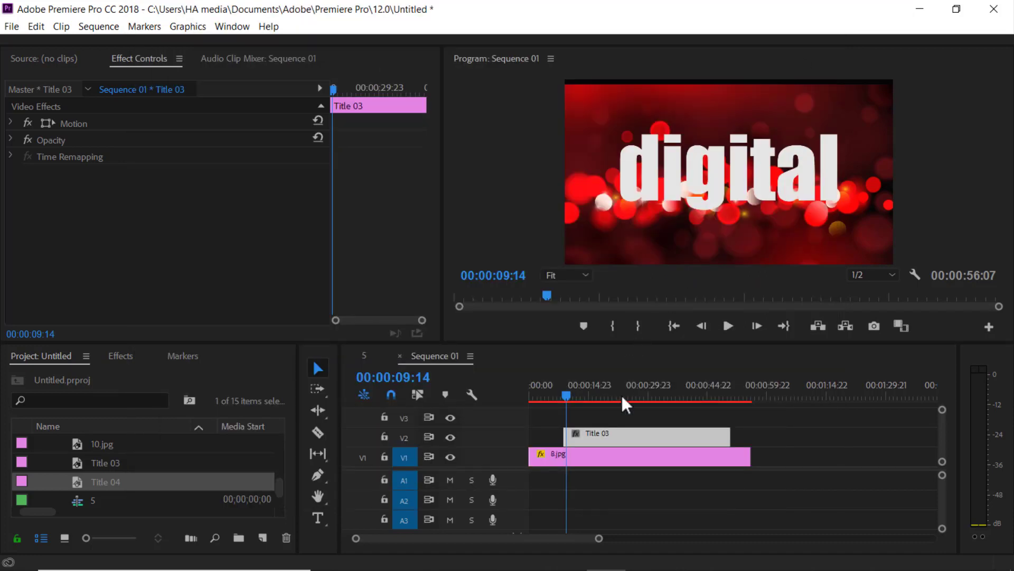
Open Title 04 for editing and try to move the text cursor back through the word "digital"
left_click(75, 483)
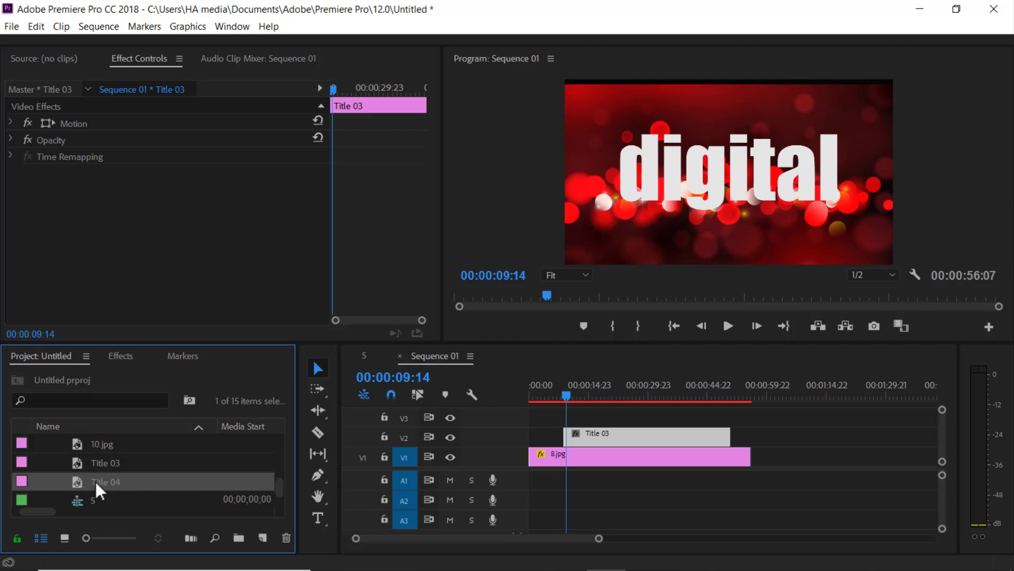
left_click(100, 480)
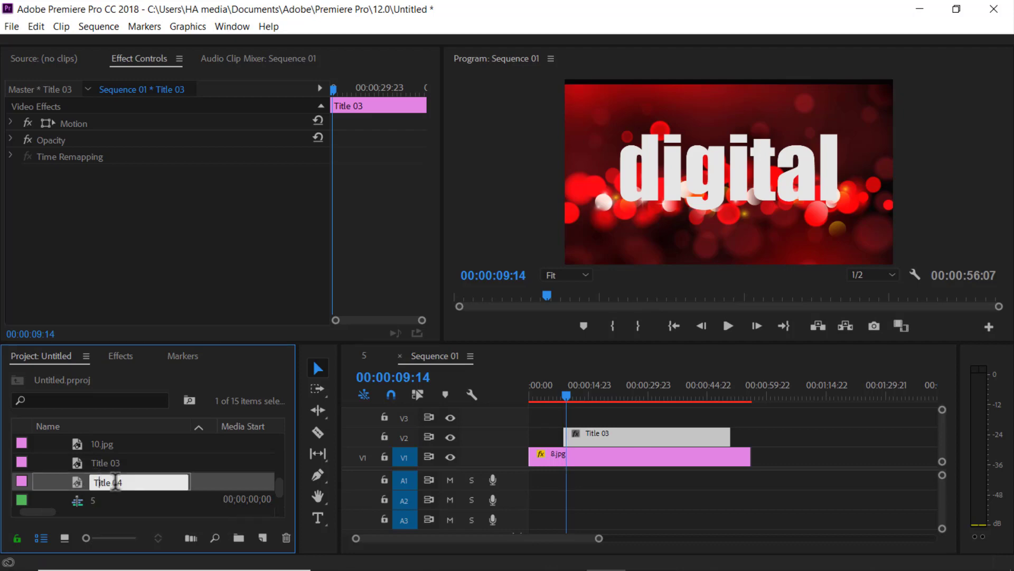
left_click(140, 500)
double_click(78, 479)
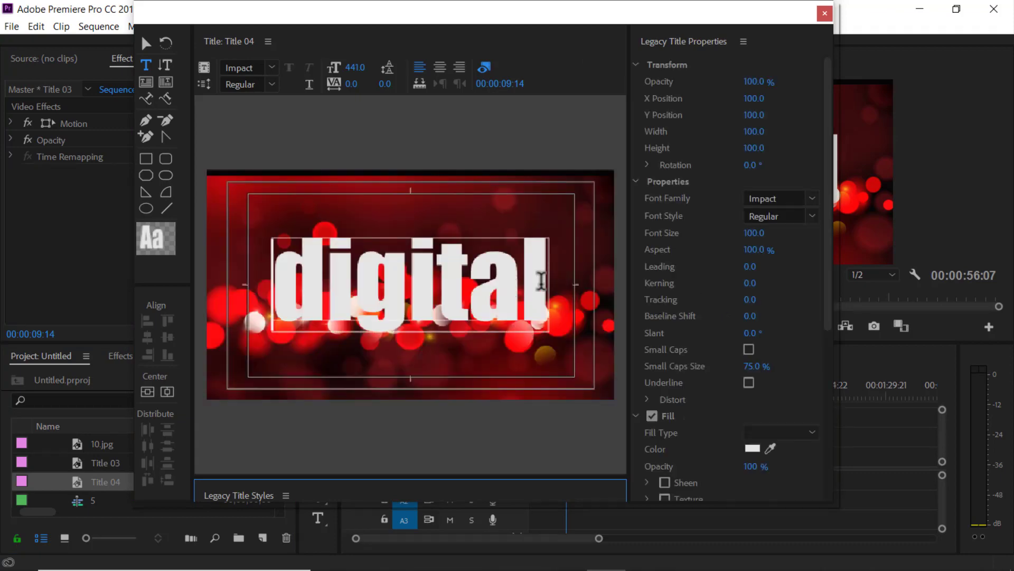
left_click(540, 315)
key("Left")
key("Left")
key("Left")
key("Left")
key("Left")
key("Left")
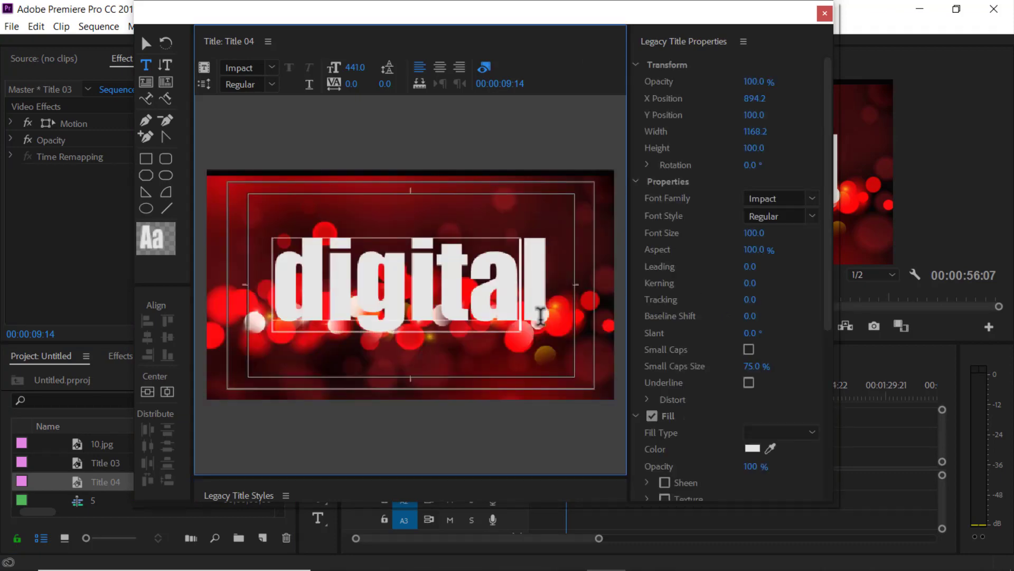
key("Escape")
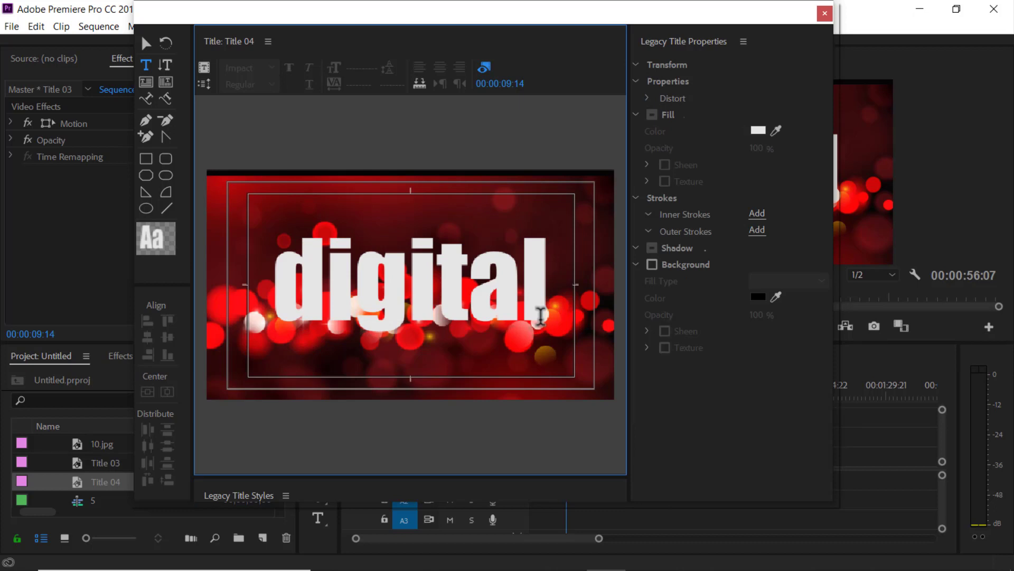
Try to enter new text in Title 04 and reselect its existing text object for editing
key("l")
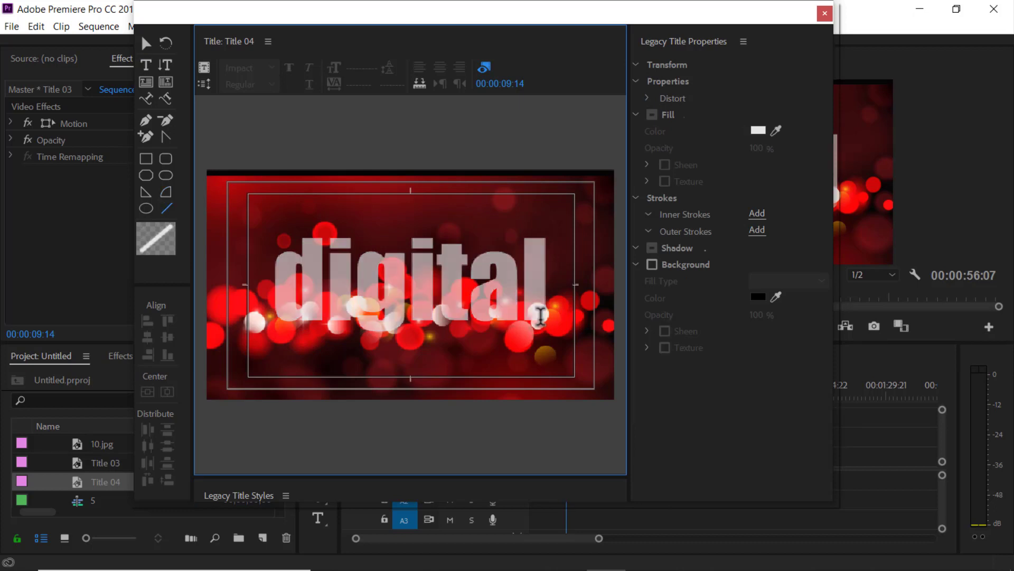
key("t")
key("e")
key("l")
key("e")
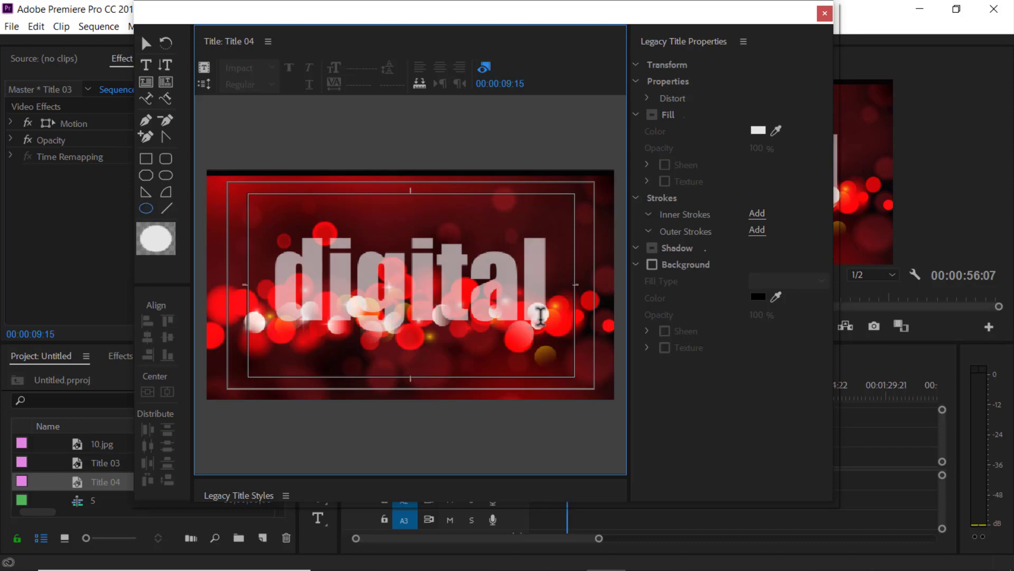
key("c")
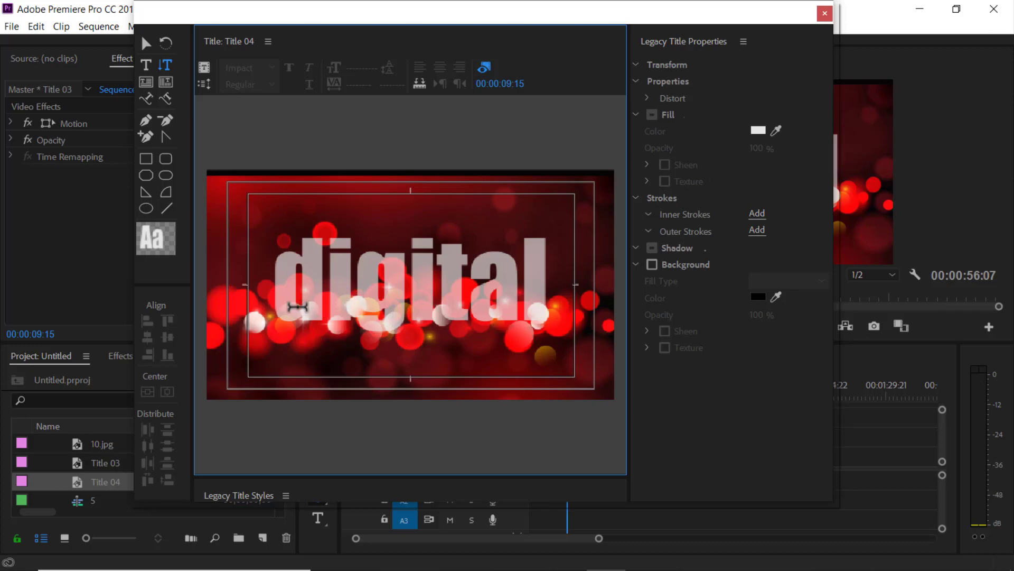
left_click(151, 69)
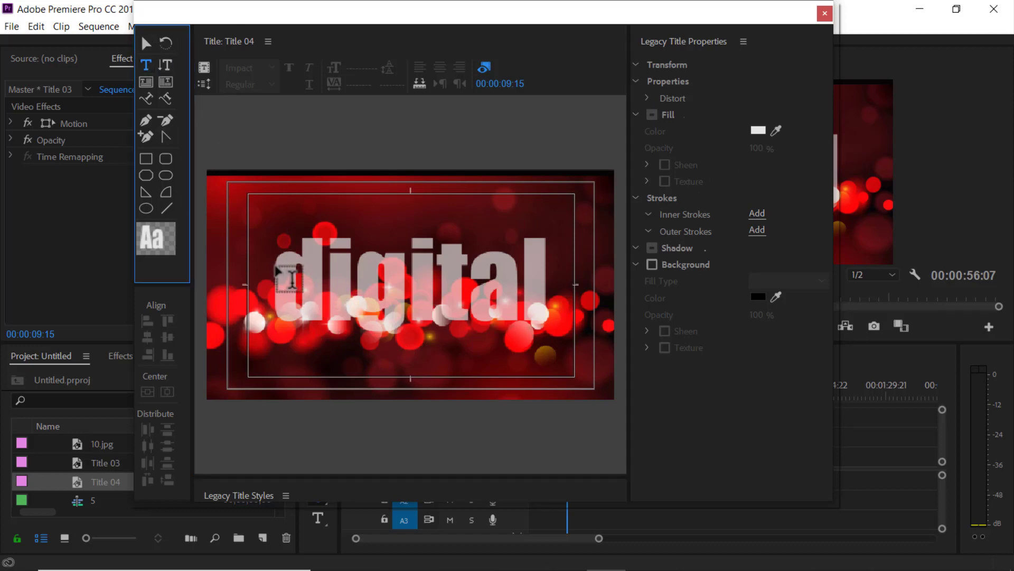
left_click(272, 293)
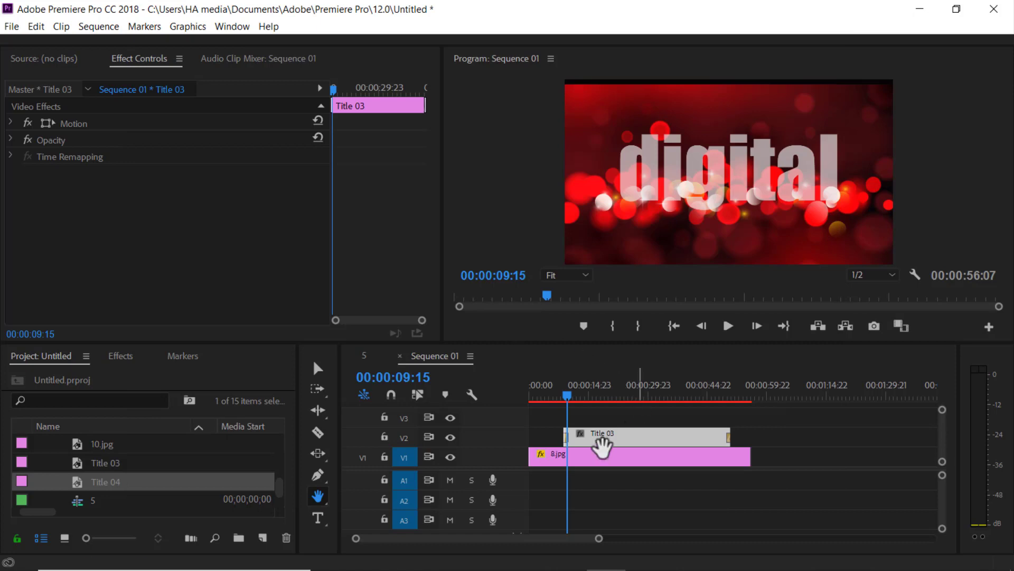
Delete Title 04 from the project
left_click(100, 477)
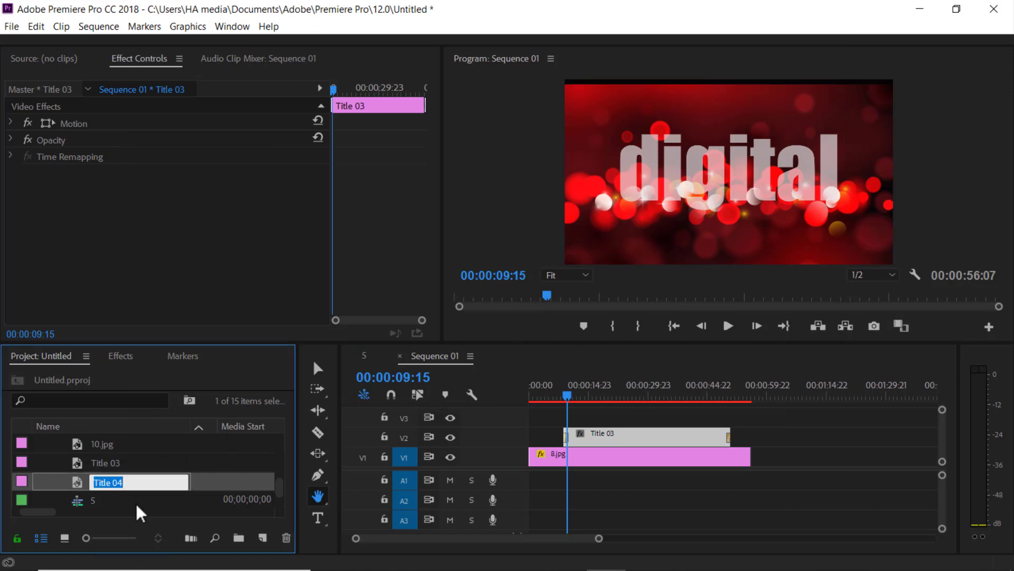
key("Return")
right_click(80, 478)
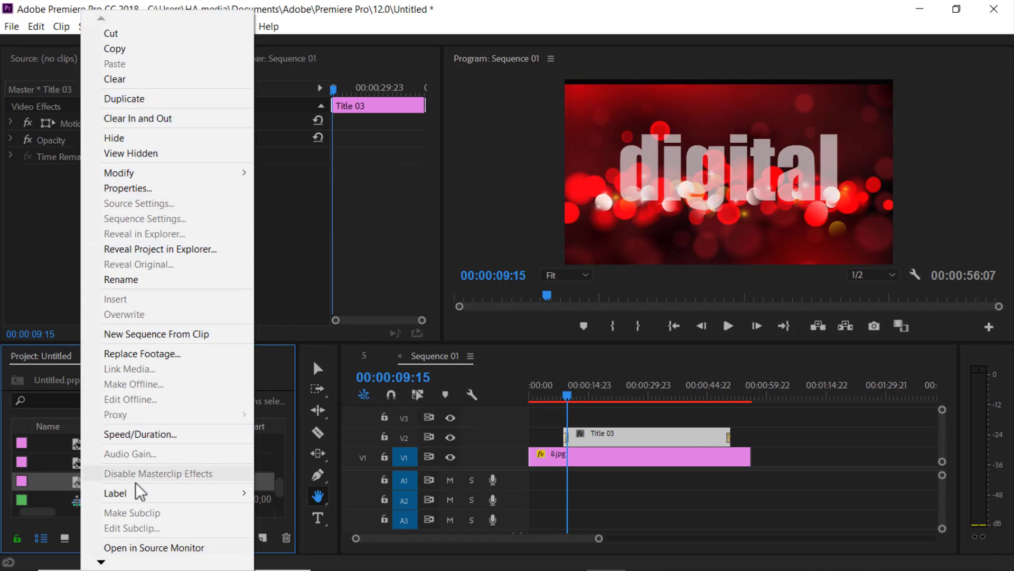
left_click(50, 493)
left_click(84, 483)
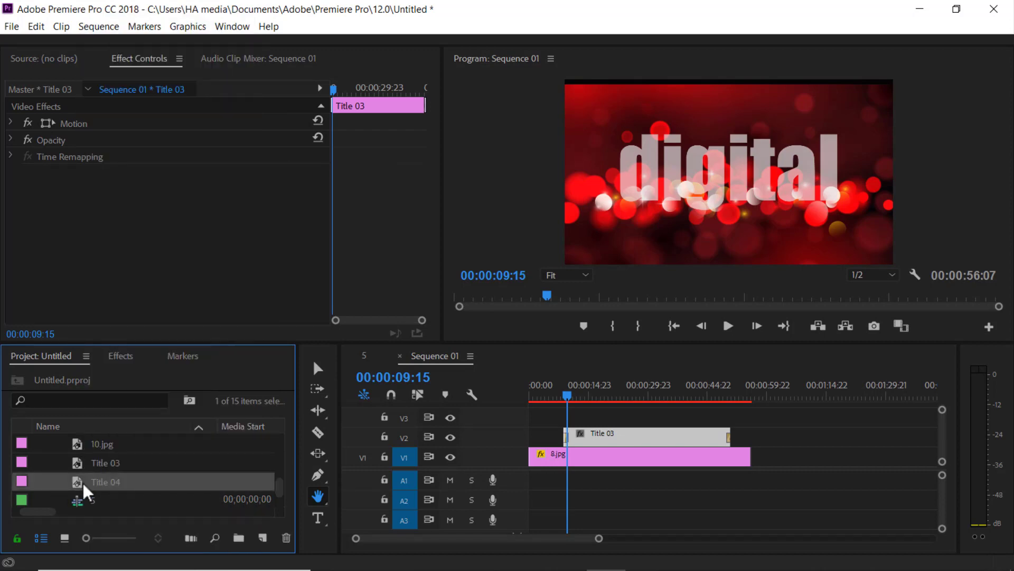
key("Delete")
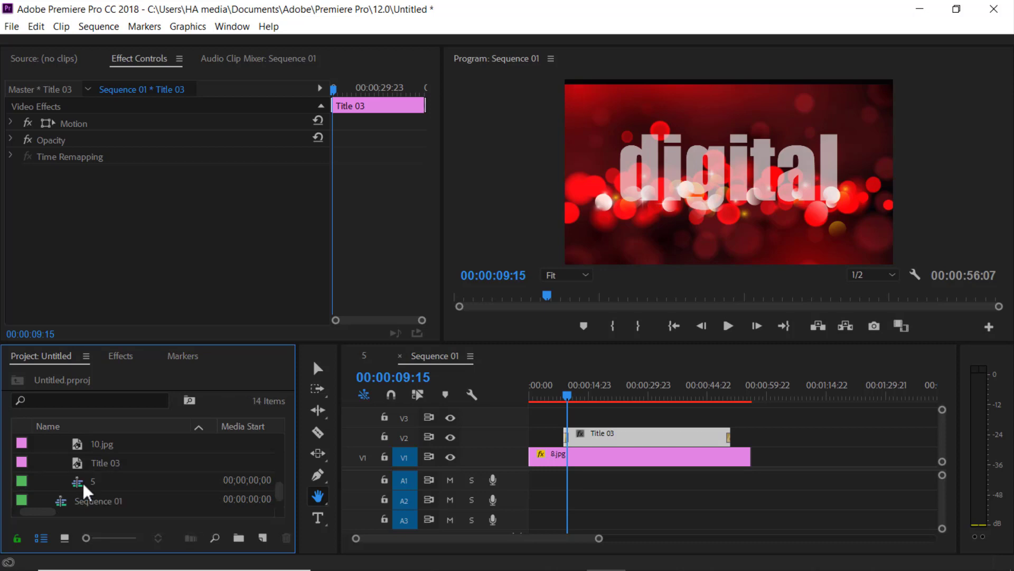
Create a new legacy title named Title 05 and hide the background video in its design view
left_click(10, 24)
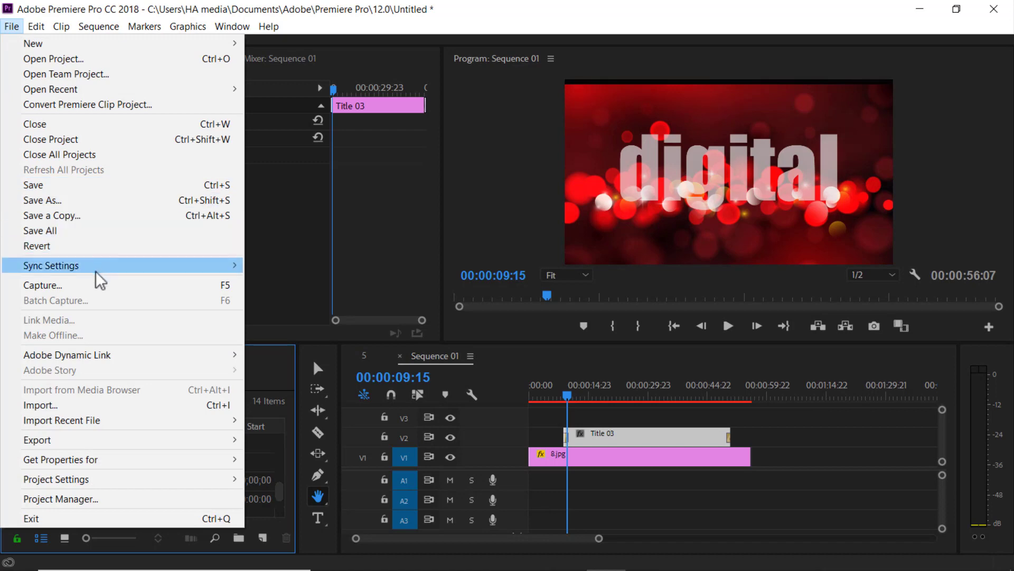
mouse_move(212, 45)
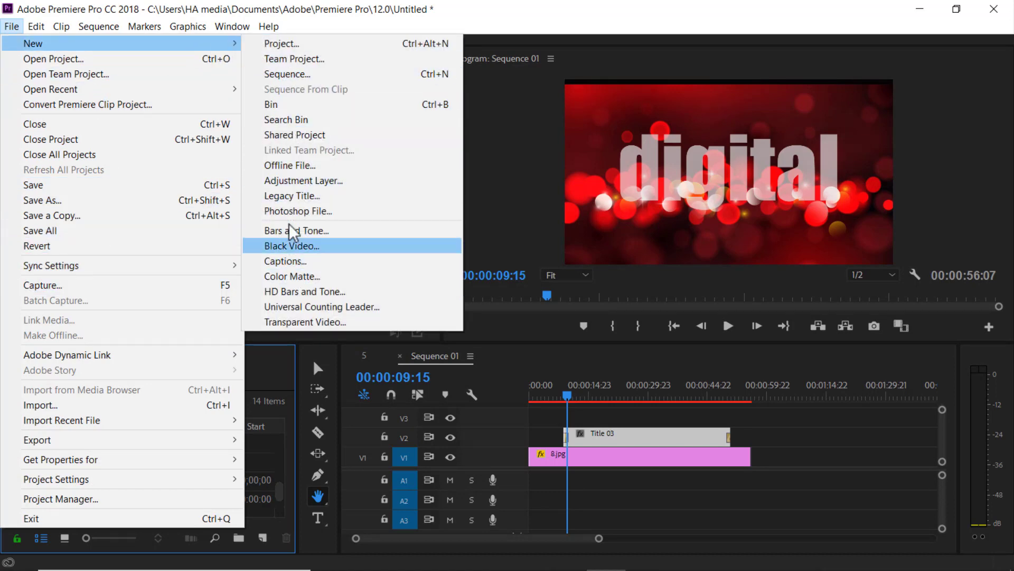
left_click(299, 194)
left_click(534, 364)
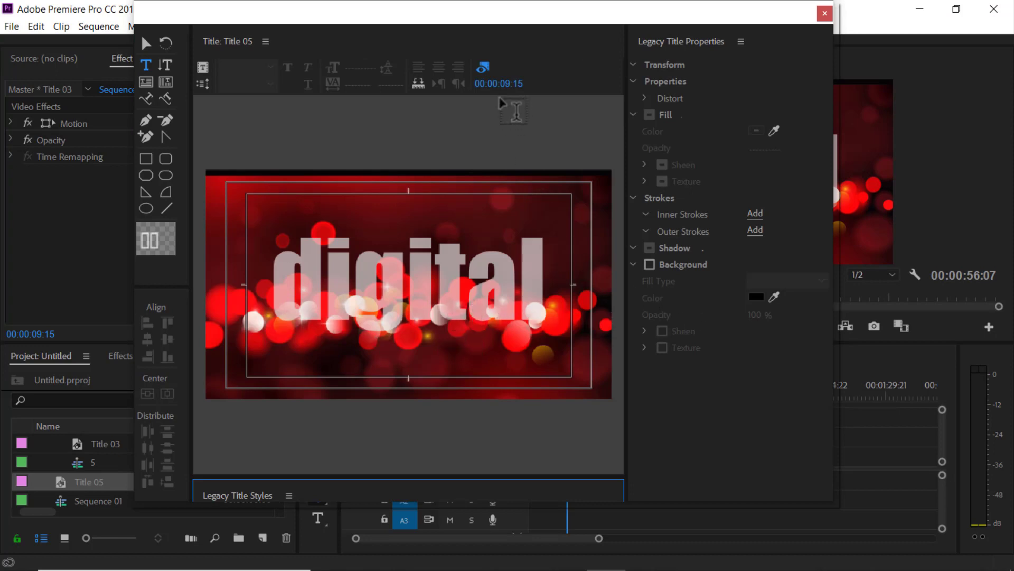
left_click(483, 67)
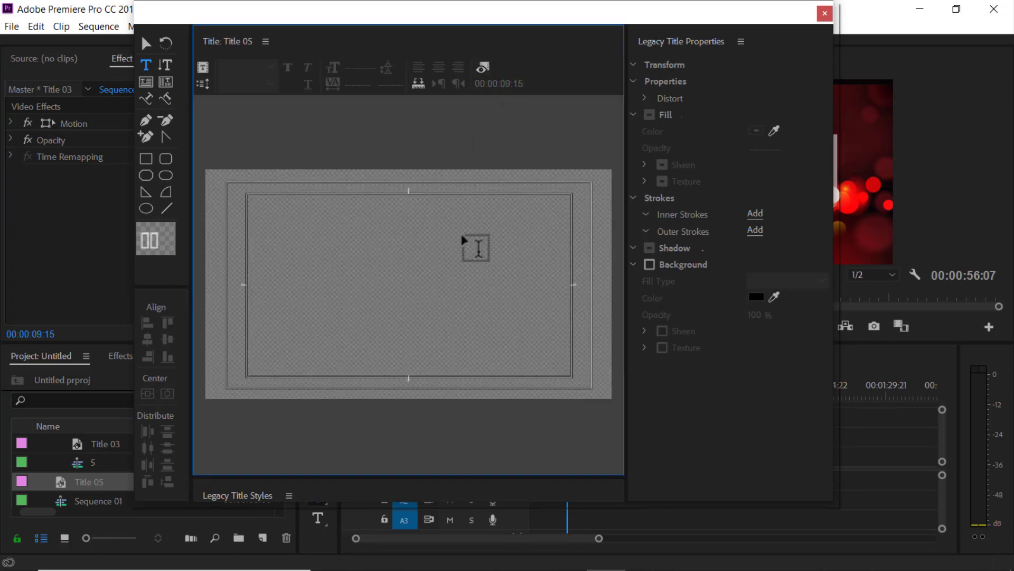
Start a horizontal text object near the left edge of Title 05's safe area and set its font size to 280
left_click(148, 67)
left_click(260, 266)
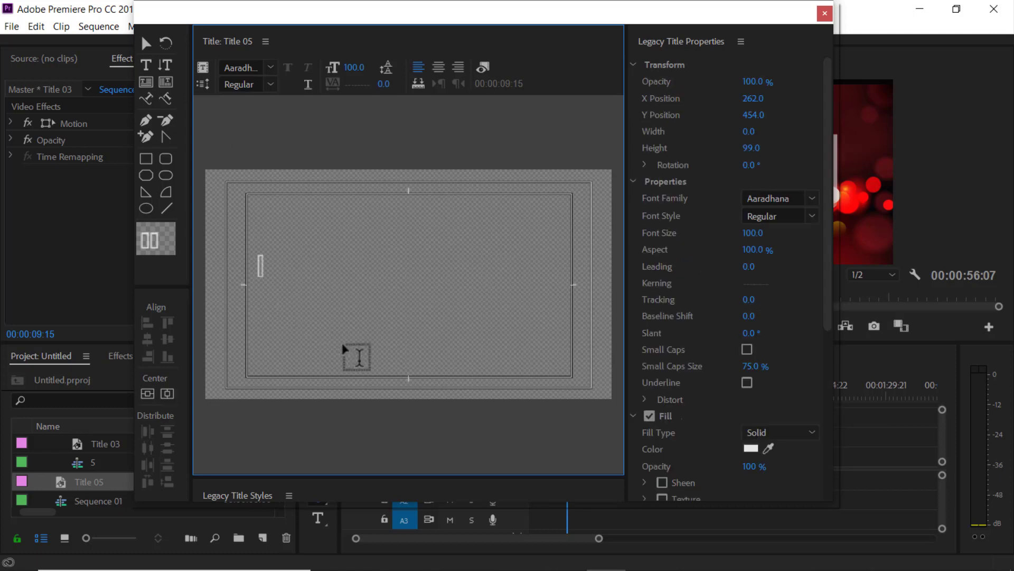
left_click_drag(754, 234, 803, 235)
left_click(260, 272)
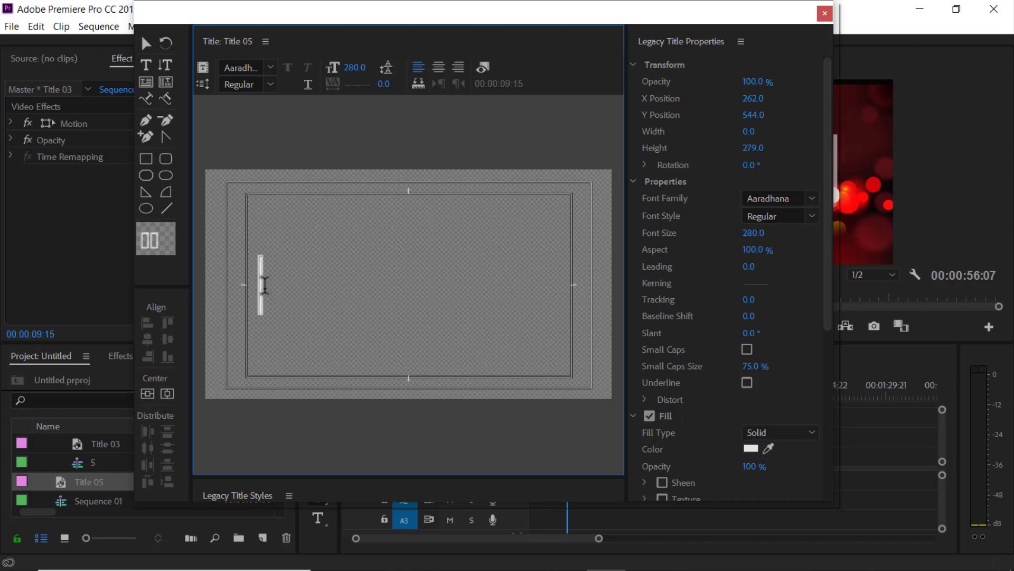
Enter "digital telugu techs" in Title 05's text object and set its font family to Impact
type("video")
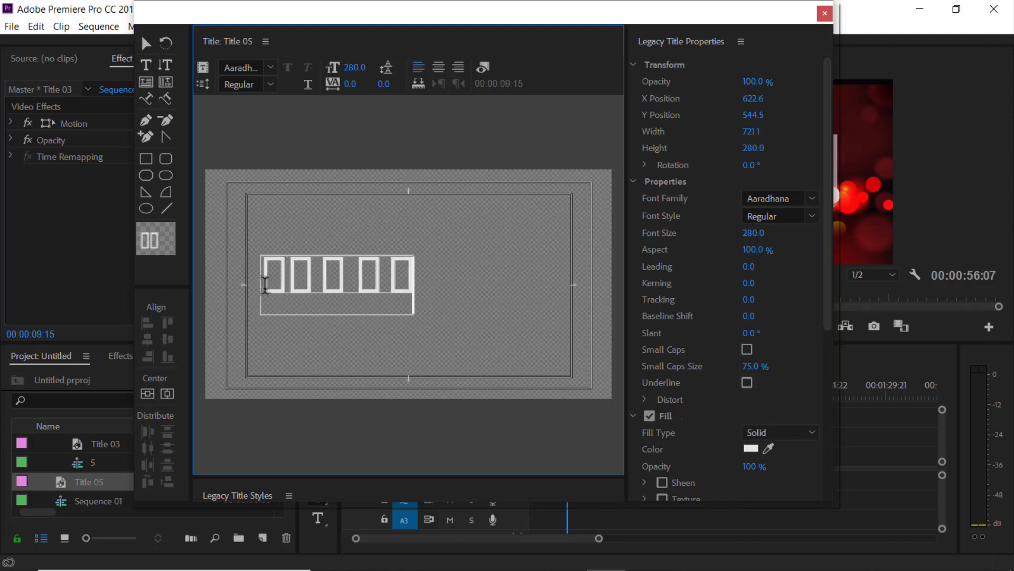
type("e su")
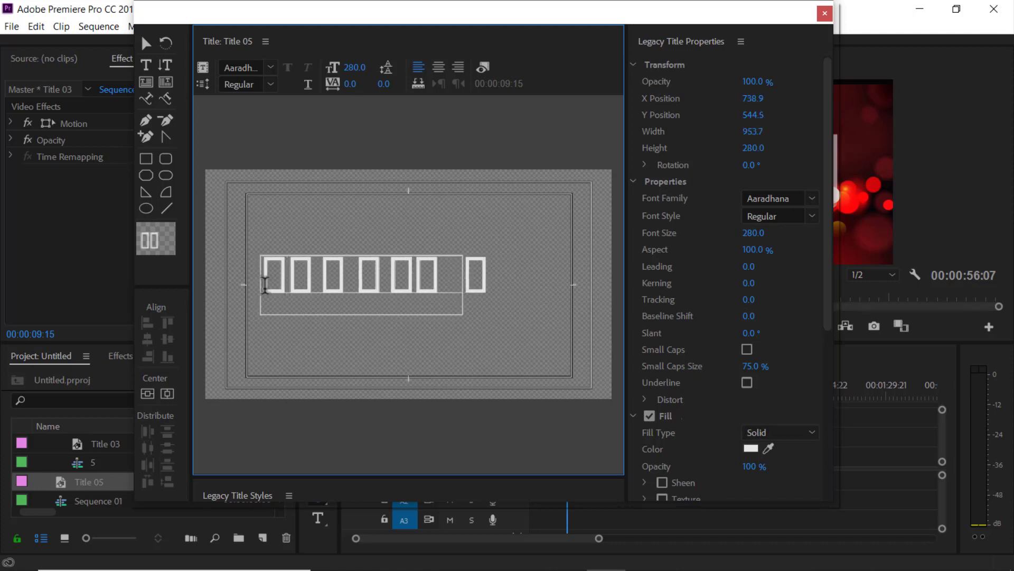
type("bsc")
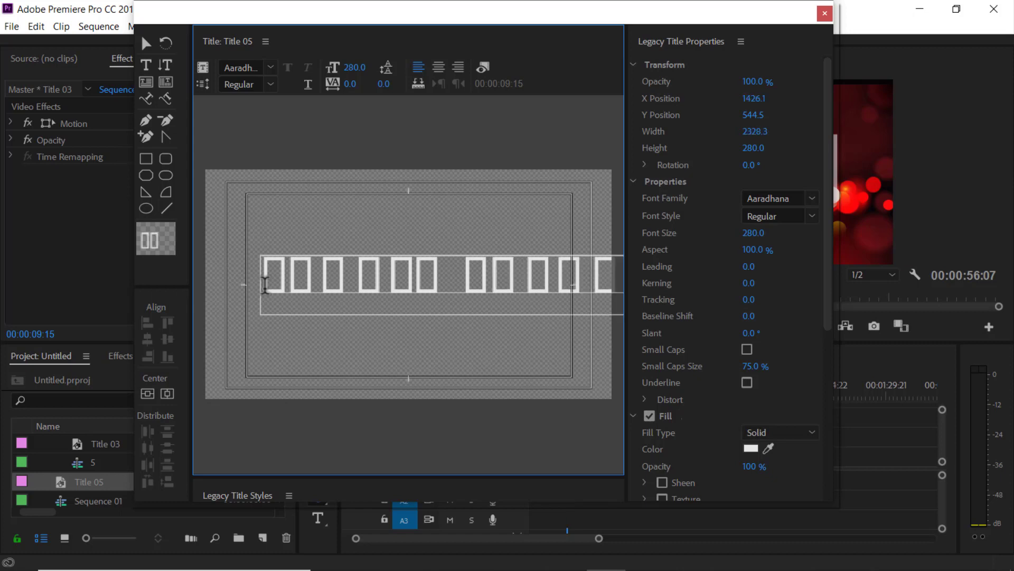
key("ctrl+a")
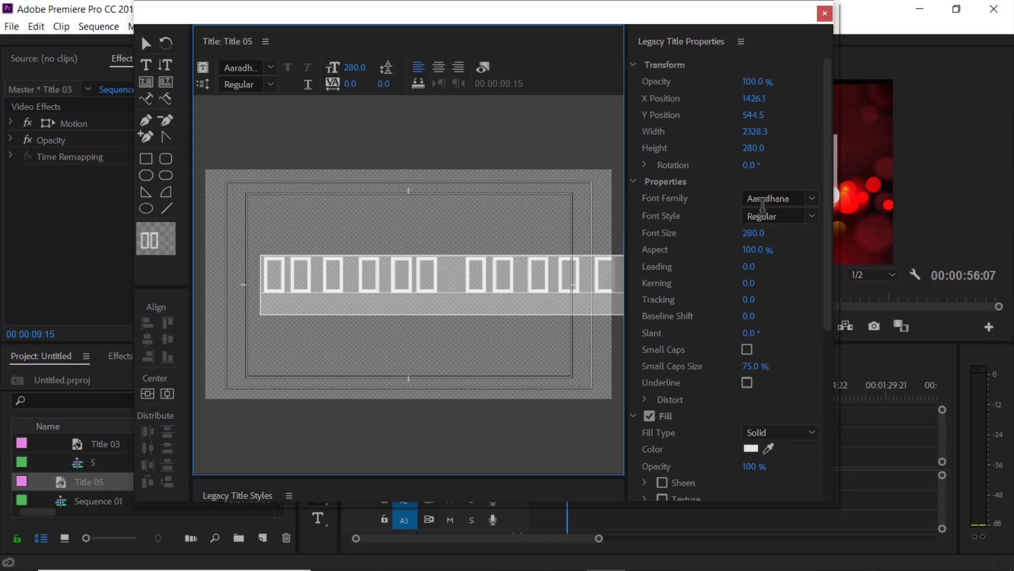
left_click(801, 198)
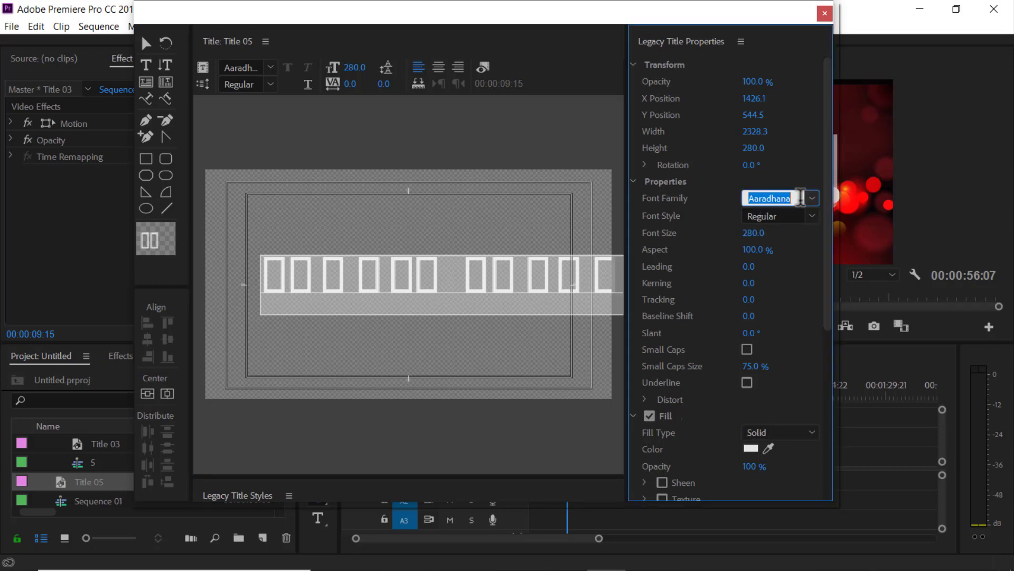
type("Impact")
key("Return")
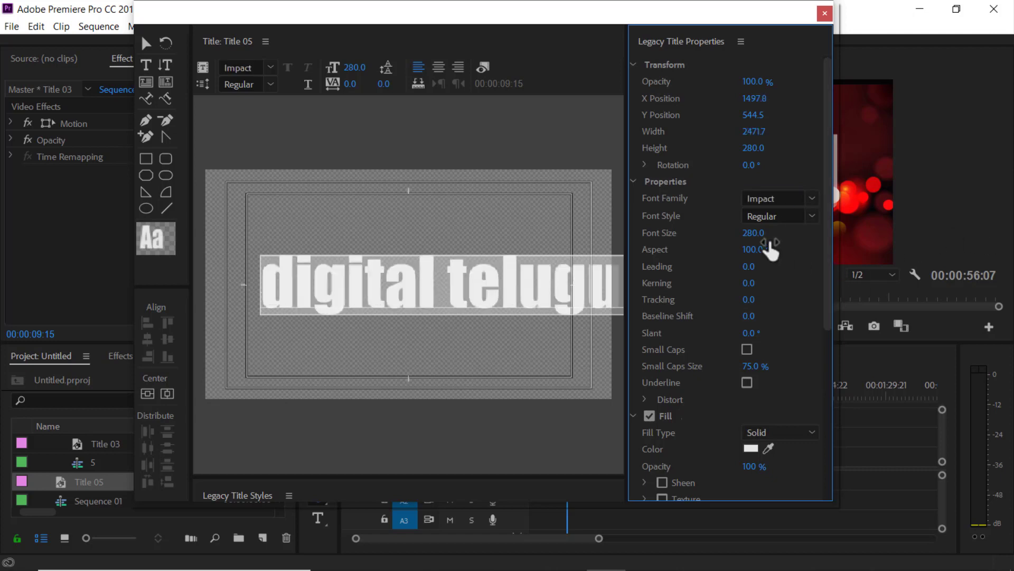
Reduce the Title 05 text's font size to 162, centre it horizontally and vertically in the frame, and close the title window
left_click_drag(755, 232, 692, 232)
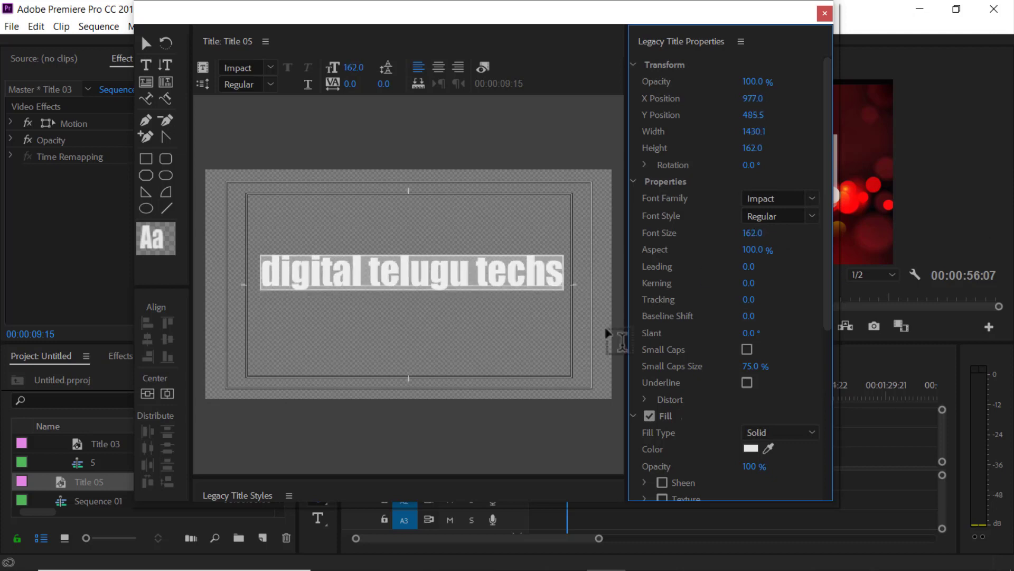
left_click(167, 394)
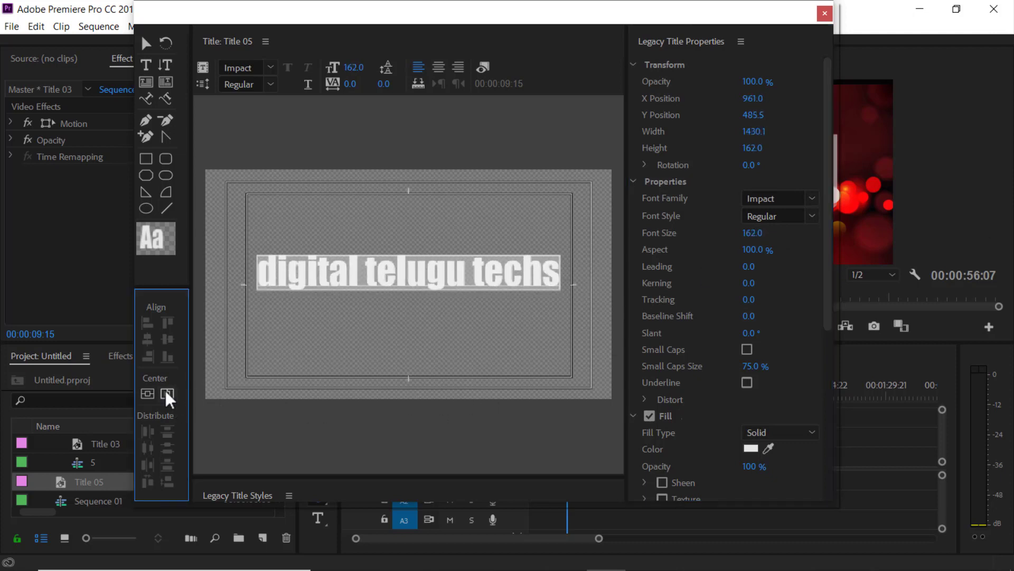
left_click(148, 394)
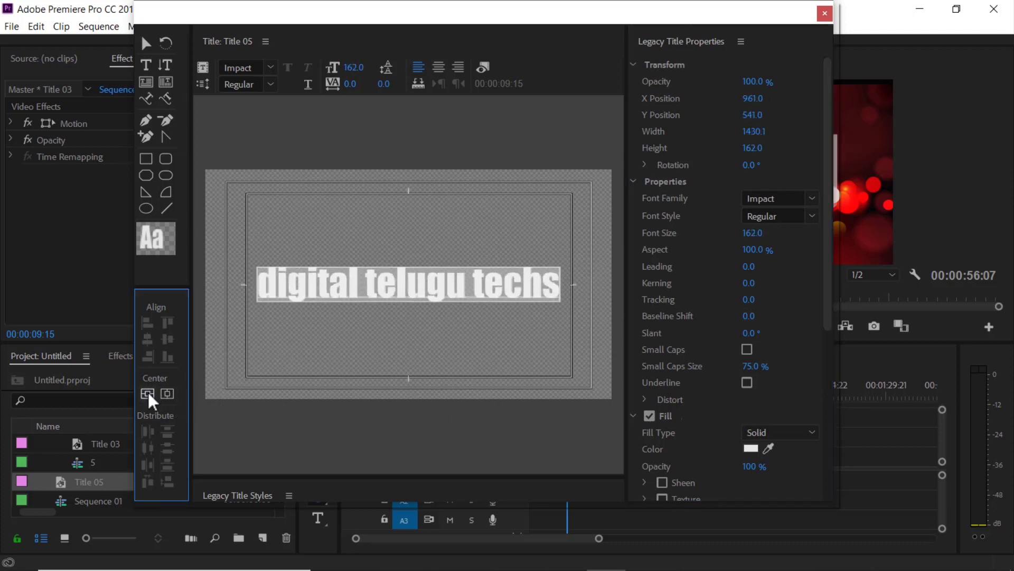
left_click(826, 11)
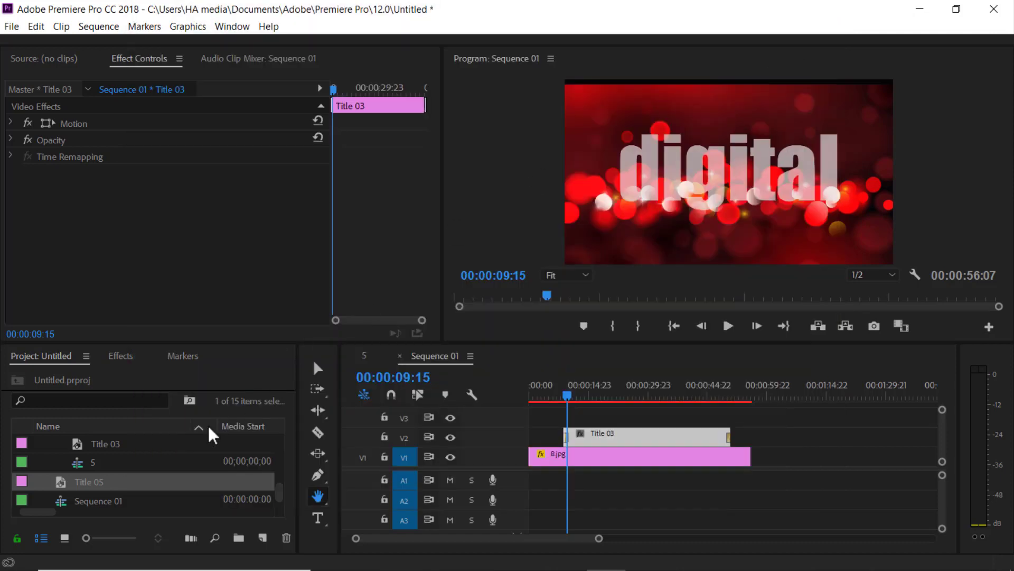
Place Title 05 on track V3 of Sequence 01 at about 00:00:09:09, above the Title 03 clip
left_click(89, 481)
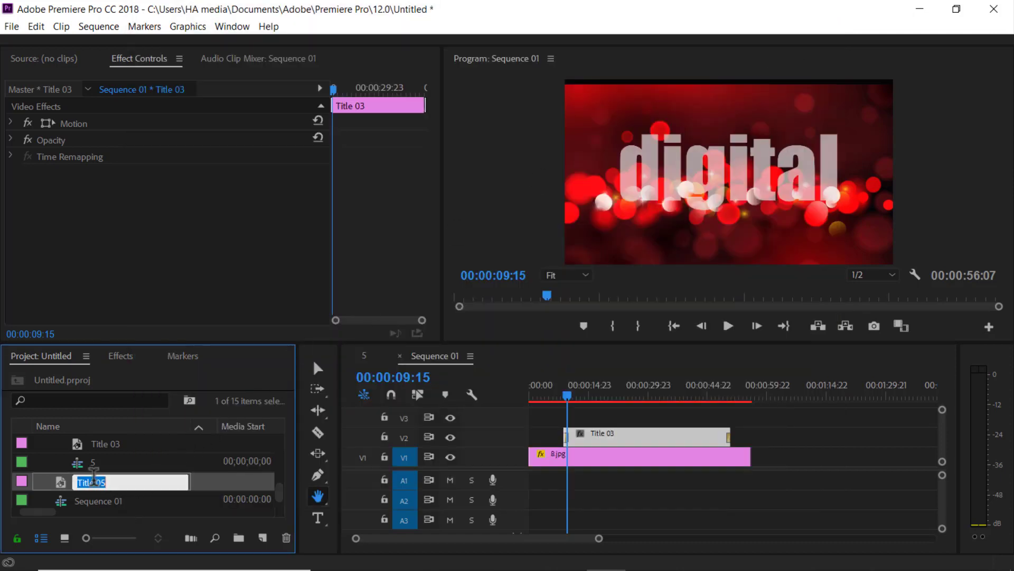
left_click(122, 509)
left_click_drag(180, 468, 586, 416)
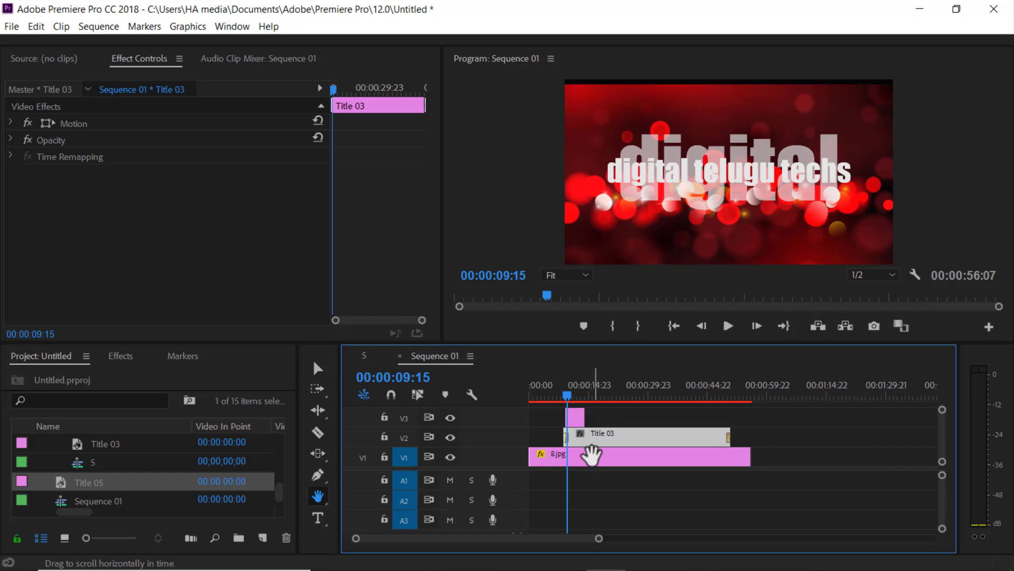
Trim the Title 05 clip on V3 to start slightly after Title 03 starts and end shortly before Title 03 ends
left_click(110, 482)
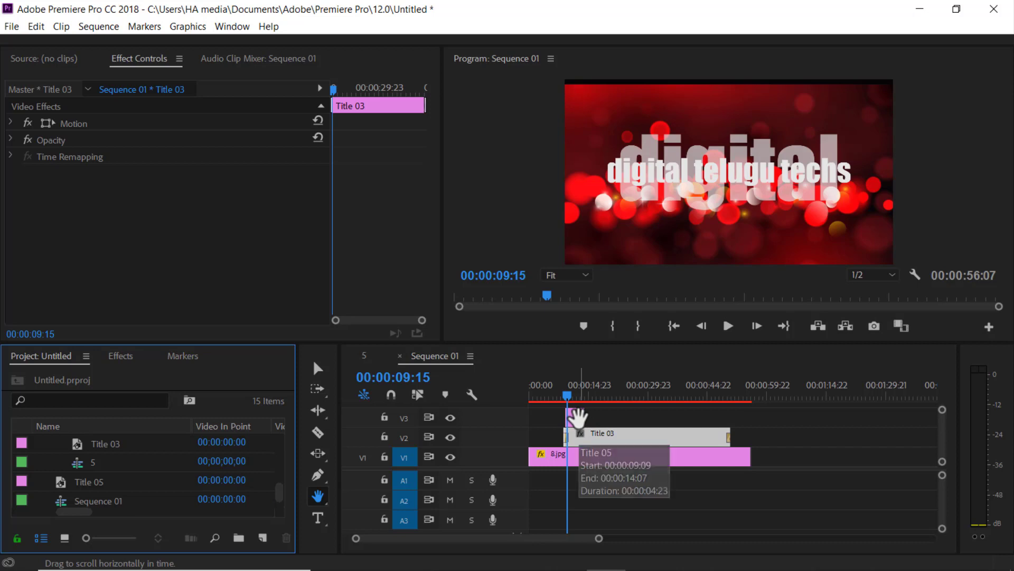
left_click(319, 366)
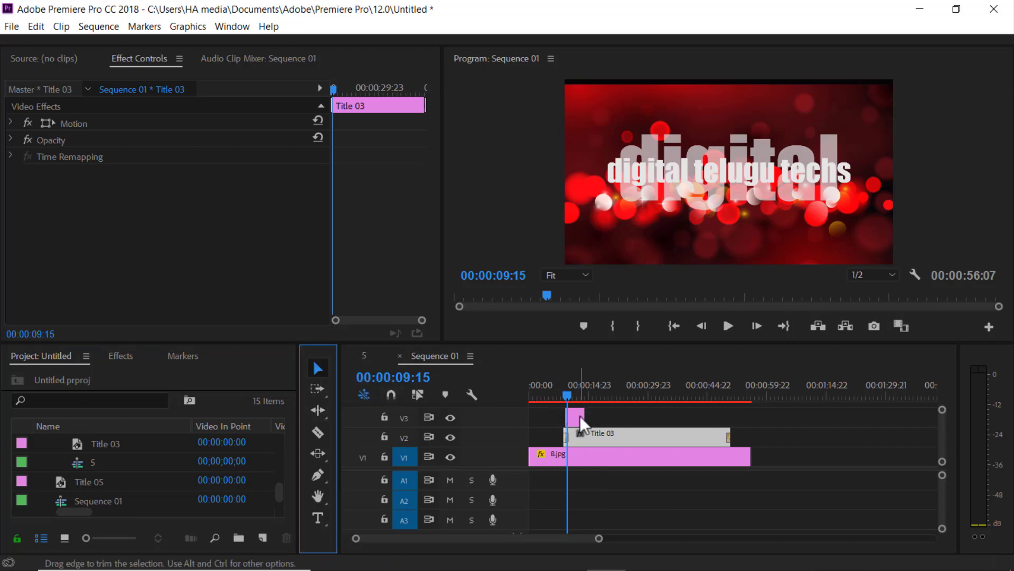
left_click_drag(584, 417, 709, 418)
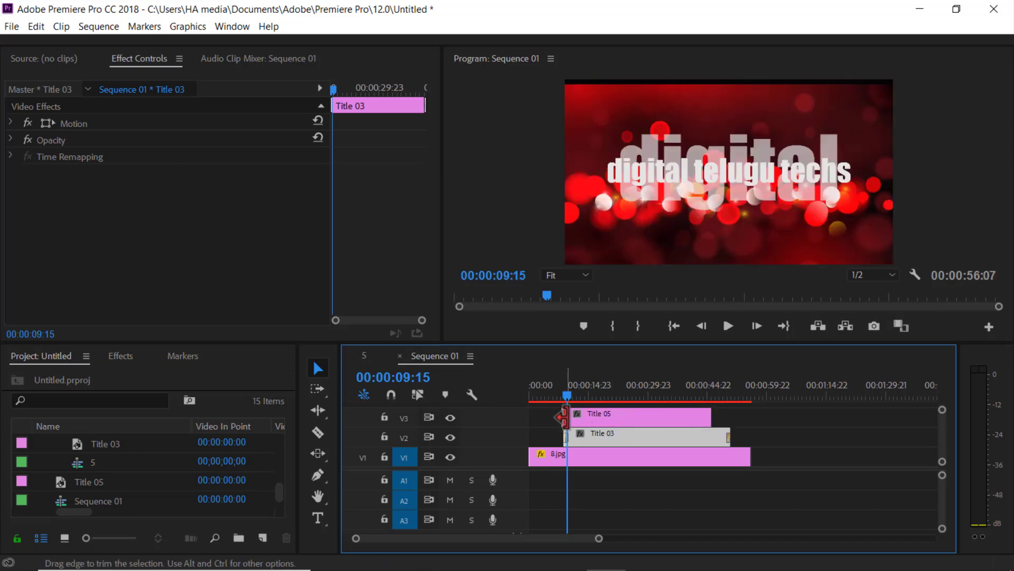
left_click_drag(567, 416, 573, 417)
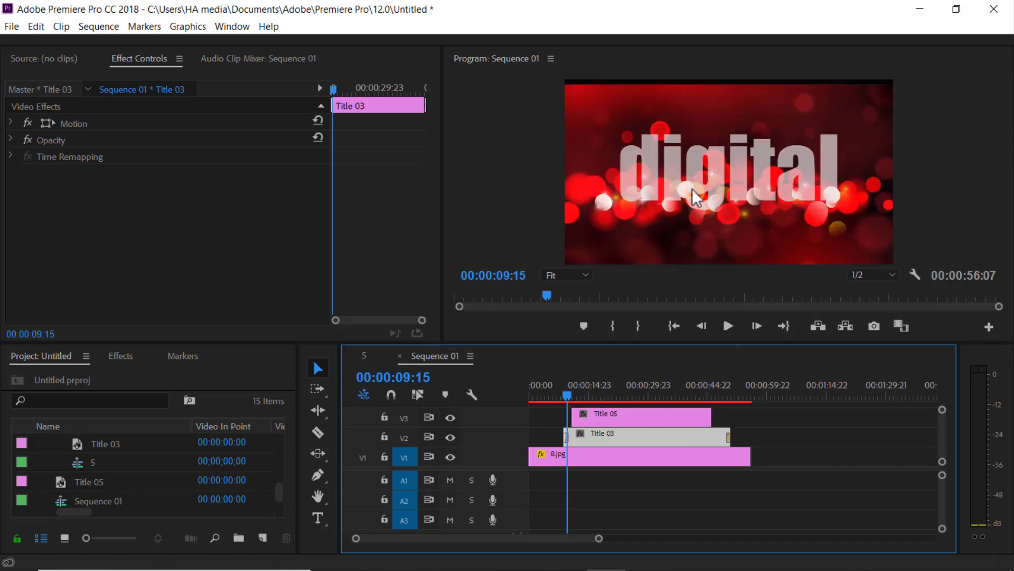
At 00:00:14:04, move the Title 05 text straight down in the frame so it sits below the word "digital"
left_click(629, 417)
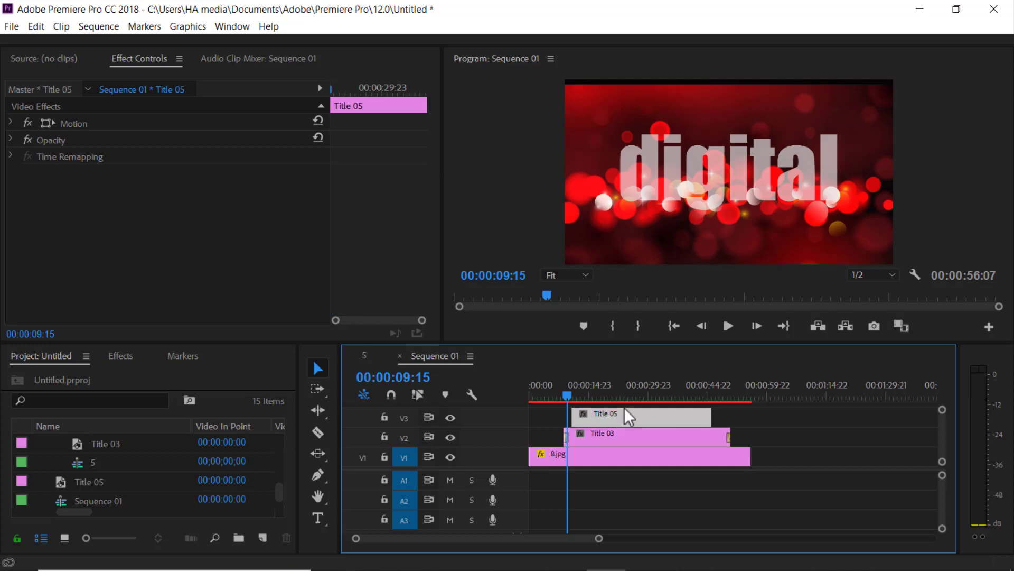
left_click(584, 397)
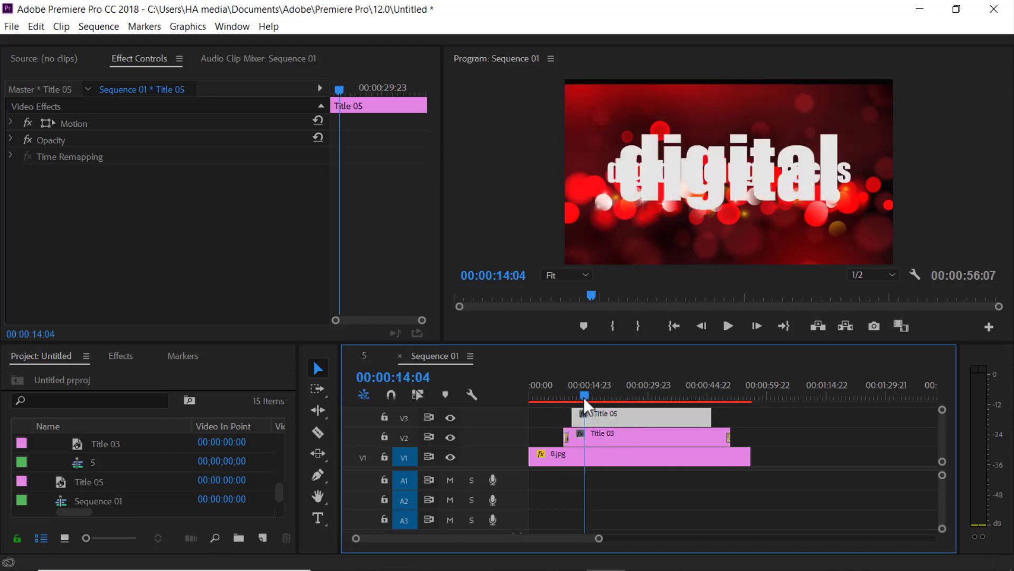
left_click(770, 172)
left_click_drag(772, 174, 769, 240)
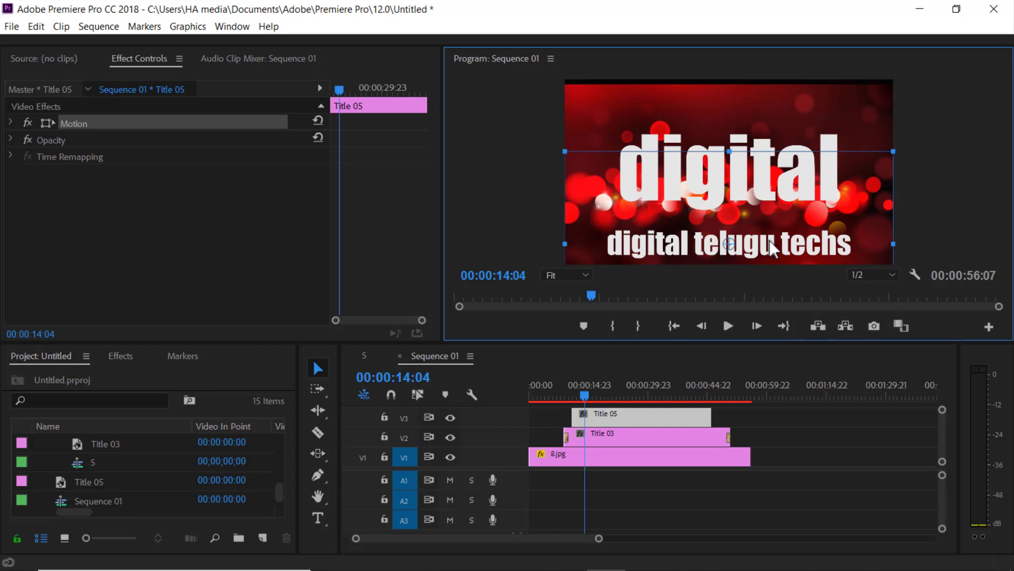
left_click(766, 497)
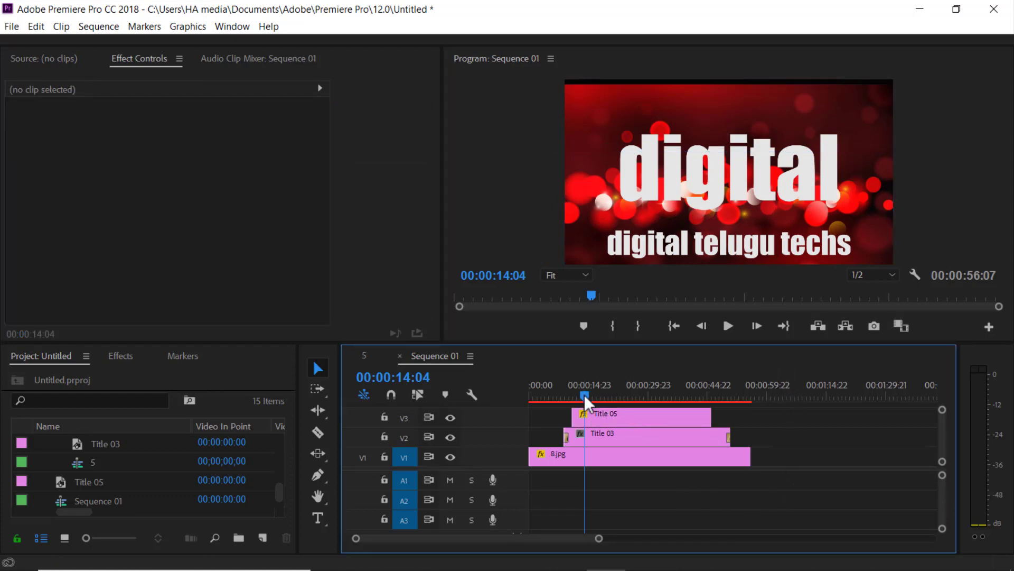
Return the playhead to the start of Sequence 01 and create Sequence 02 with the DSLR 1080p24 preset
left_click_drag(584, 394, 523, 422)
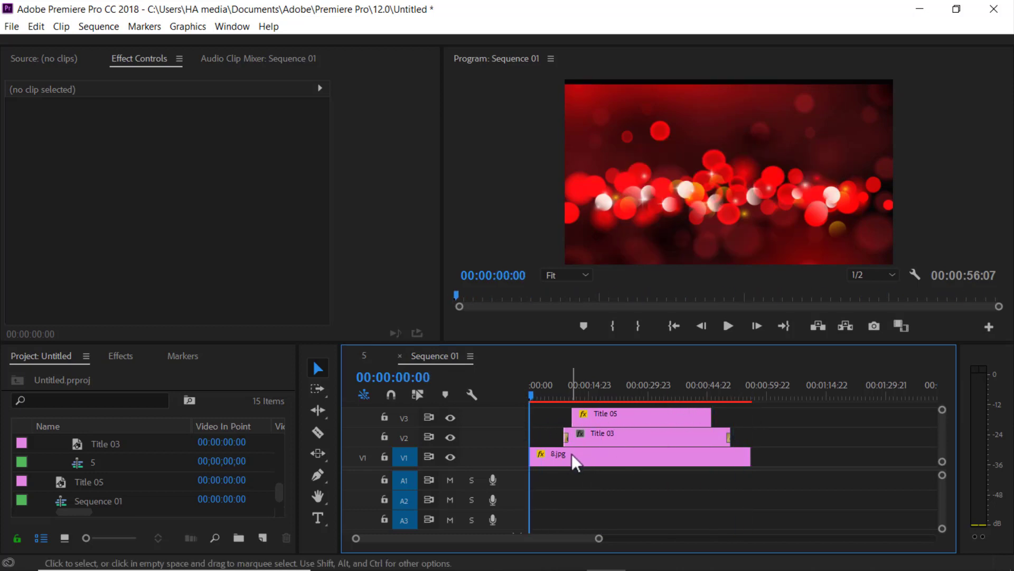
mouse_move(571, 455)
scroll(133, 463, "down", 1)
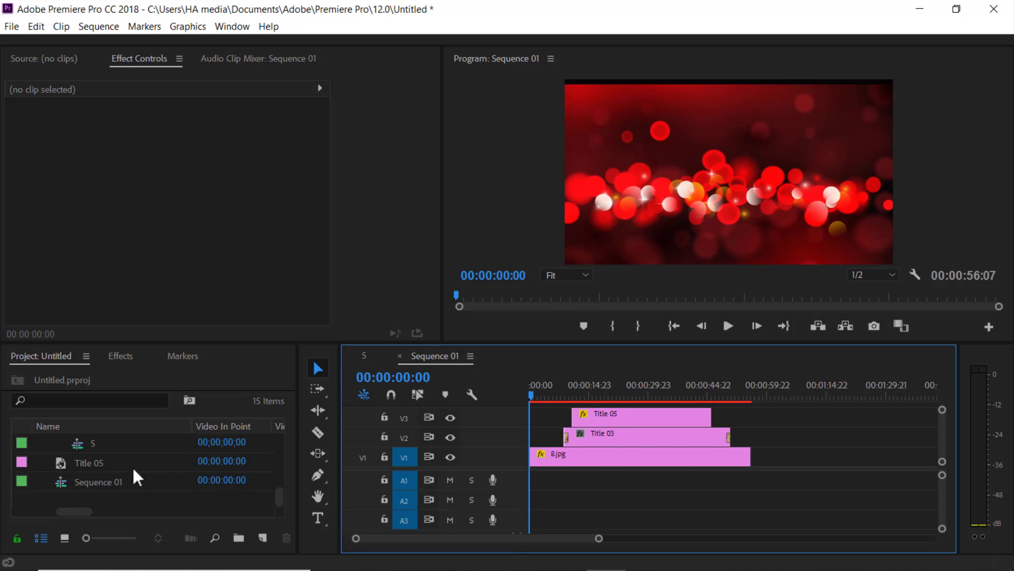
right_click(127, 500)
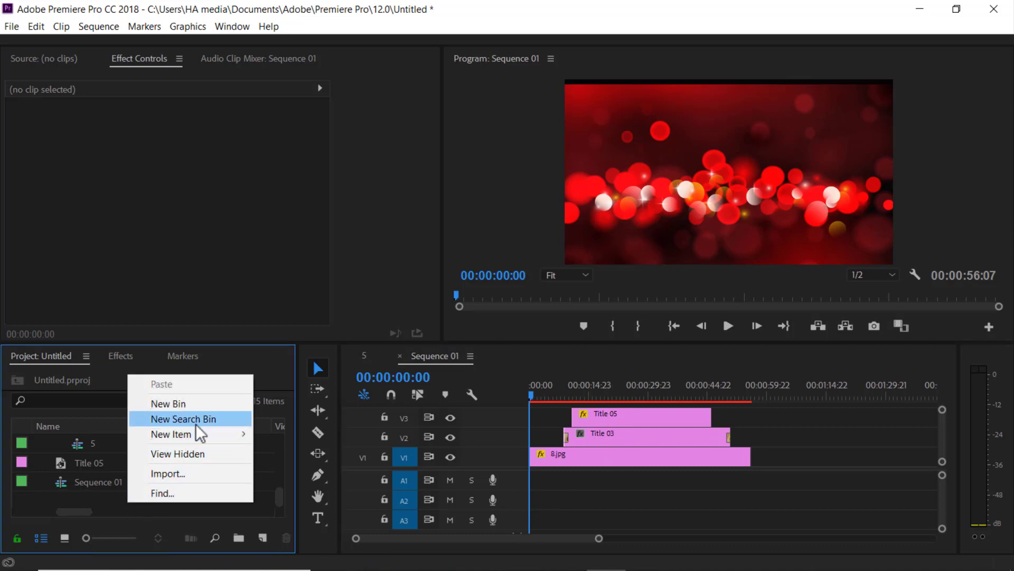
mouse_move(207, 430)
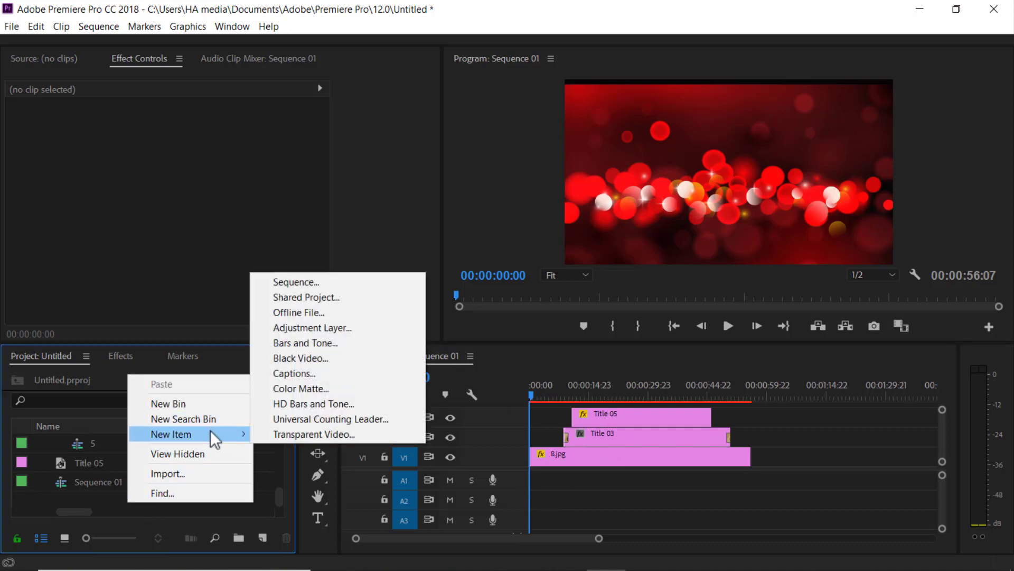
left_click(294, 281)
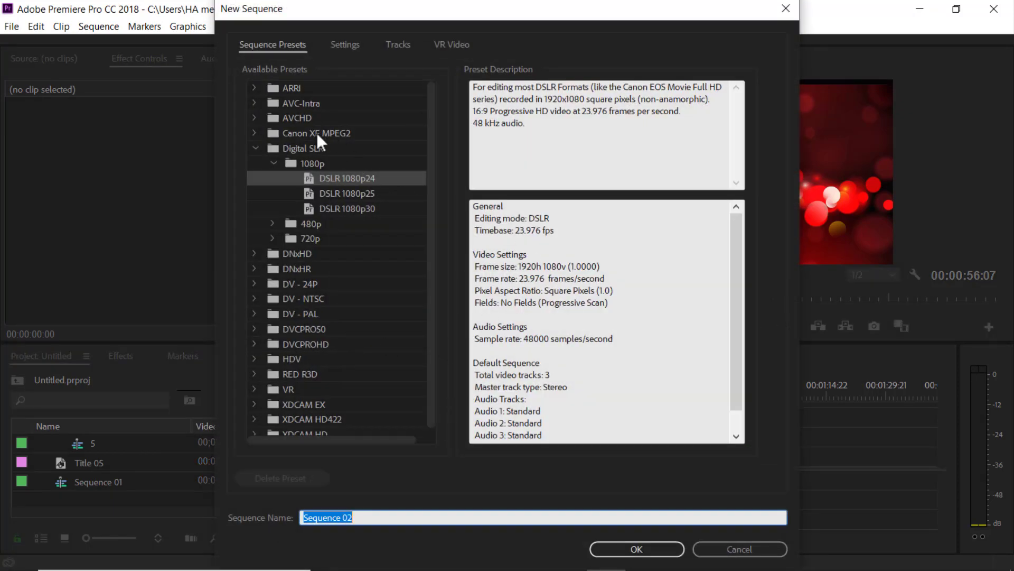
left_click(622, 549)
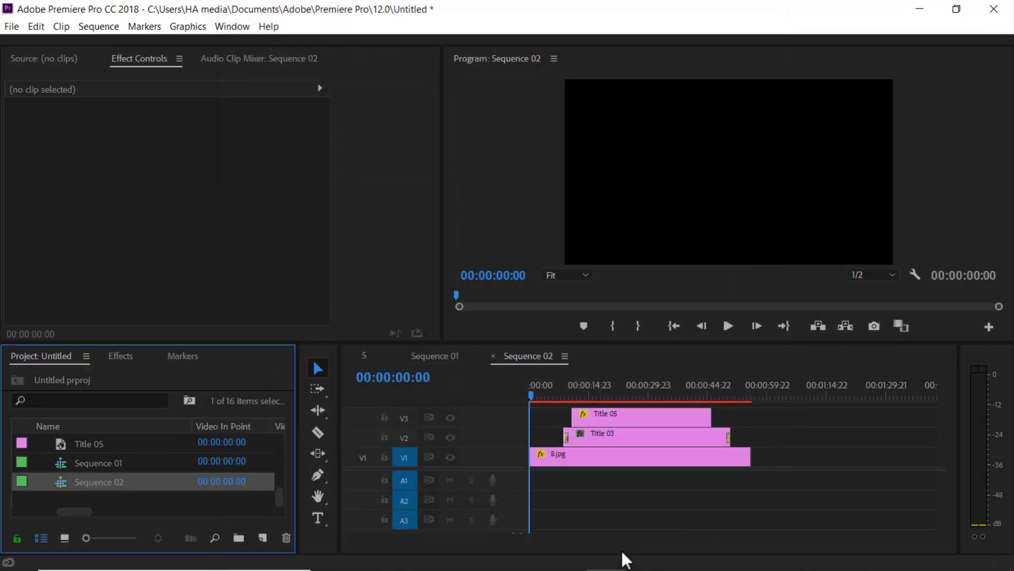
Make Sequence 02 the active timeline and open Sequence 01 in the Source Monitor
left_click(95, 467)
left_click(441, 355)
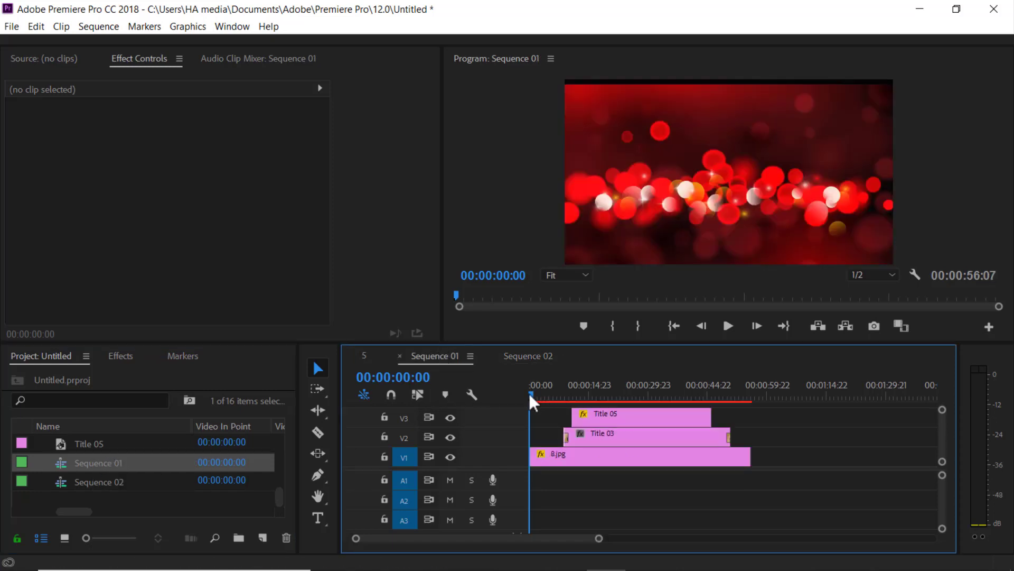
left_click_drag(529, 392, 516, 414)
left_click(520, 355)
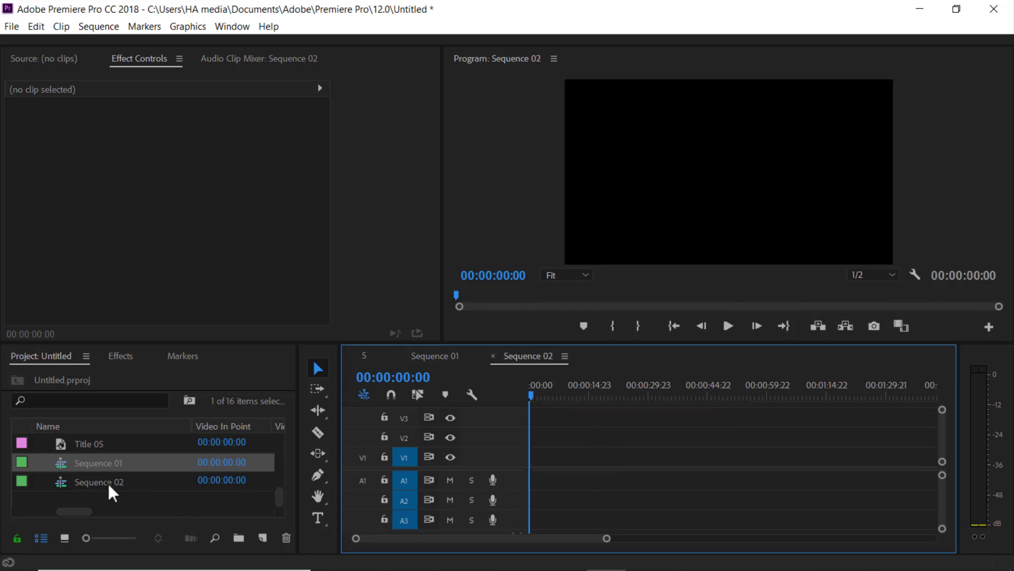
right_click(116, 463)
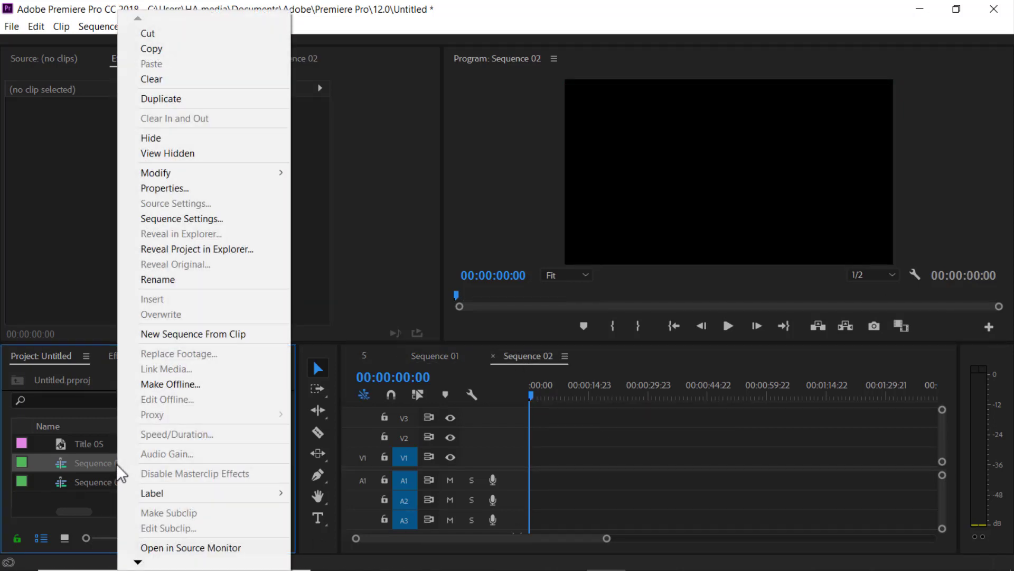
left_click(199, 548)
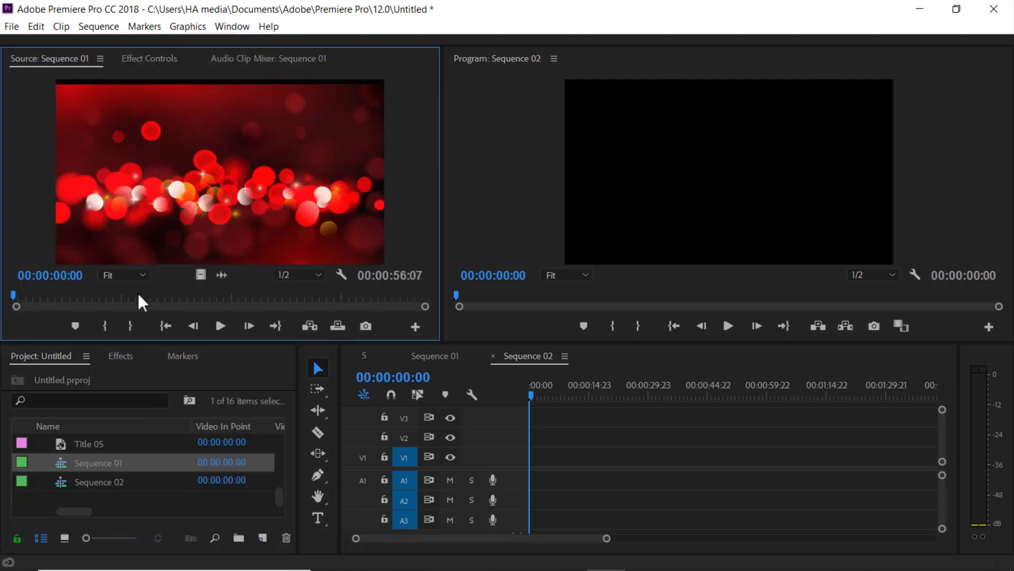
Scrub through Sequence 01 in the Source Monitor and place it at the start of Sequence 02 on tracks V1 and A1
left_click_drag(14, 293, 156, 295)
left_click_drag(185, 327, 34, 327)
left_click_drag(162, 109, 587, 478)
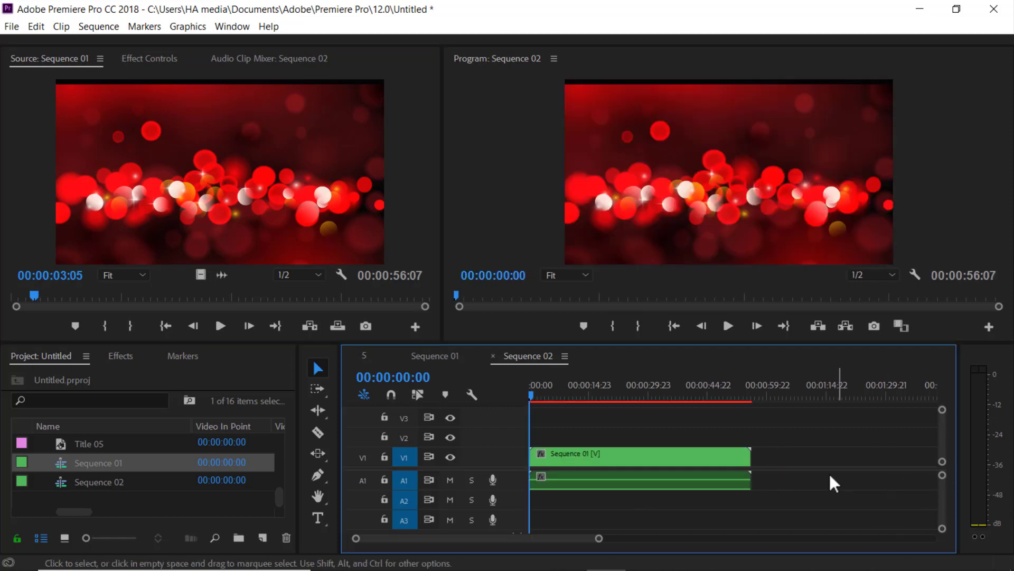
Delete the nested Sequence 01 clip's audio from track A1 and play back Sequence 02 to about 00:00:19:17
left_click(679, 478)
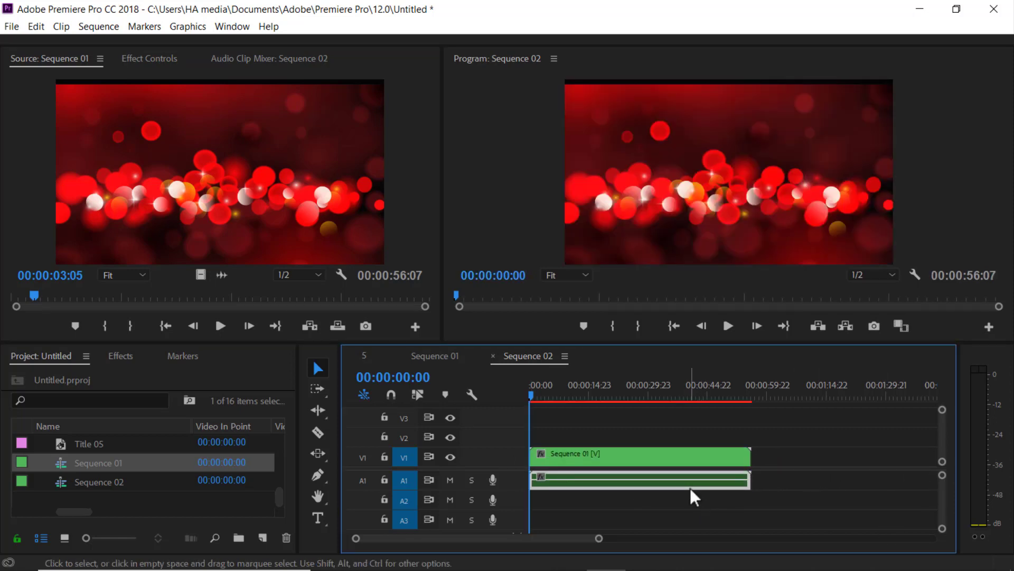
key("Delete")
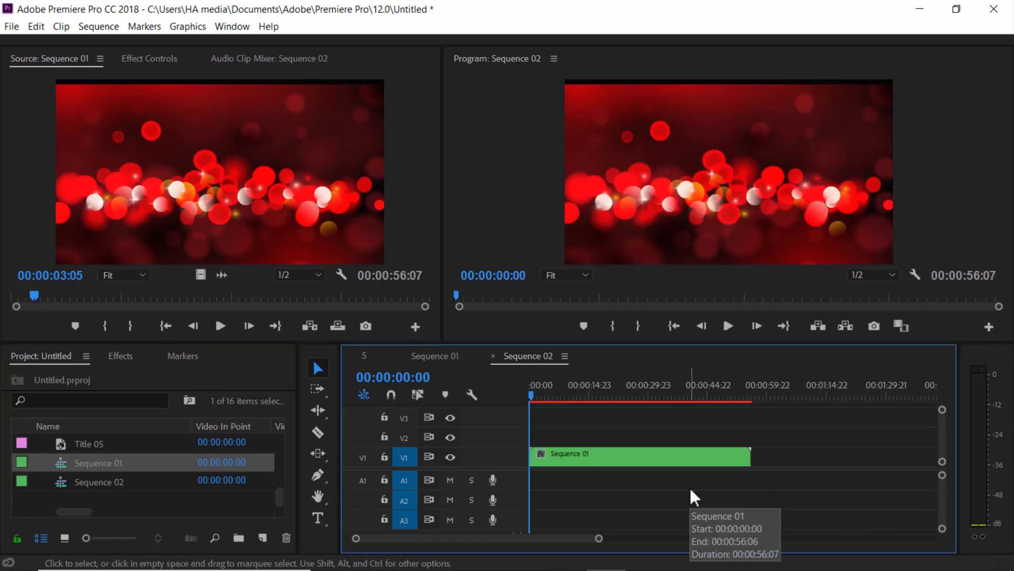
key("space")
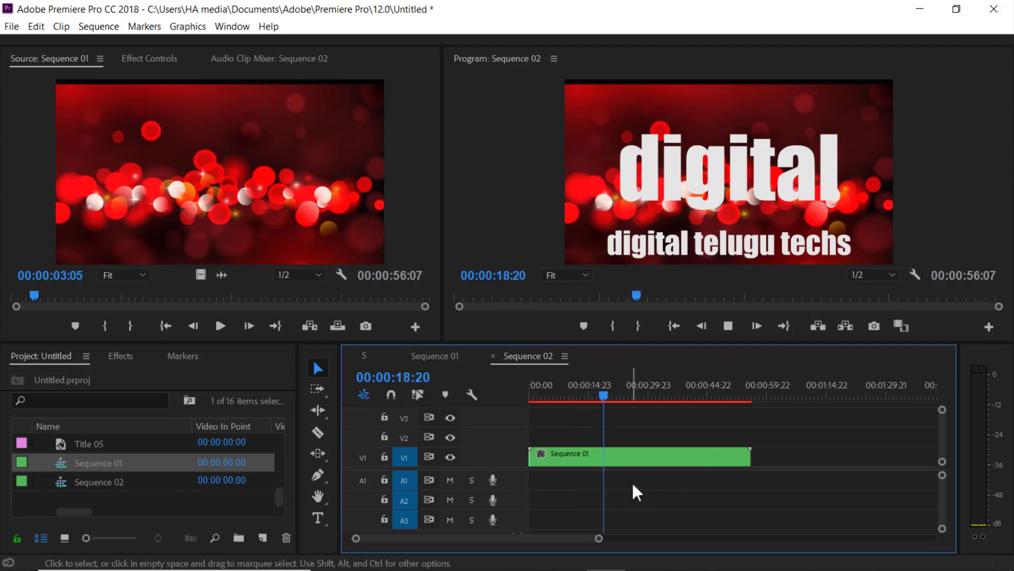
key("space")
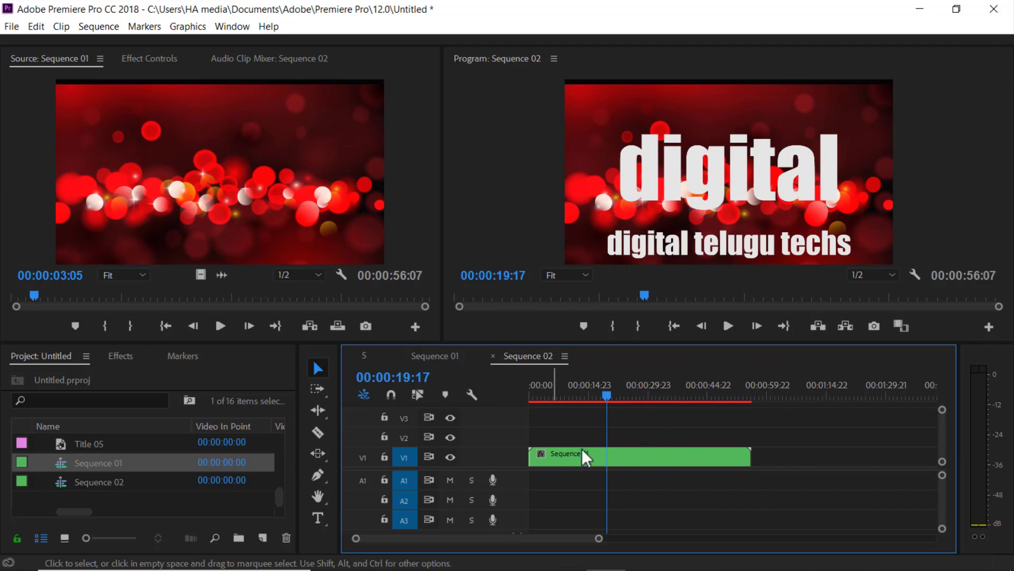
Review the layered clips in Sequence 01, and return the playhead of Sequence 02 to the start
left_click(440, 355)
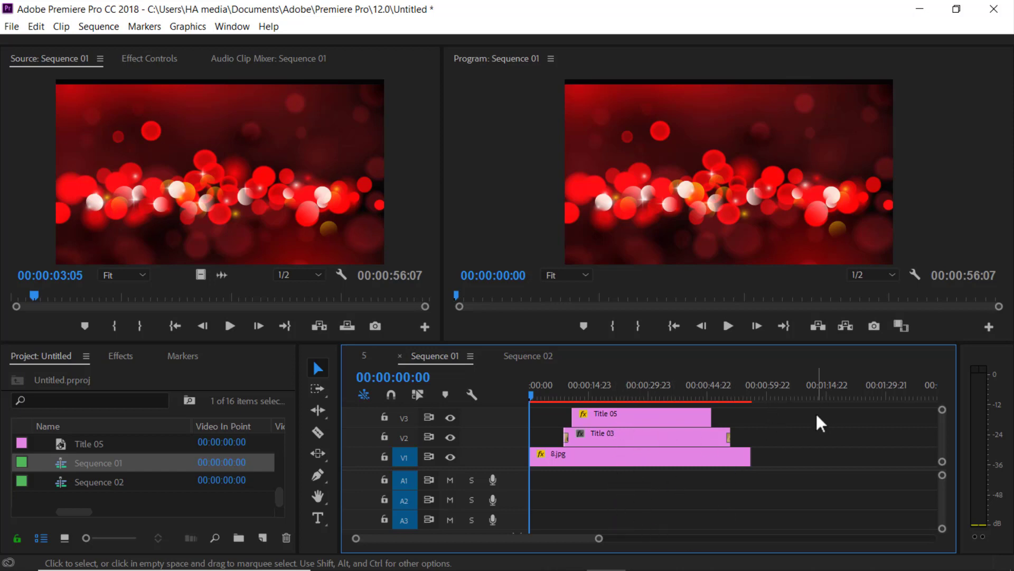
left_click_drag(531, 395, 515, 439)
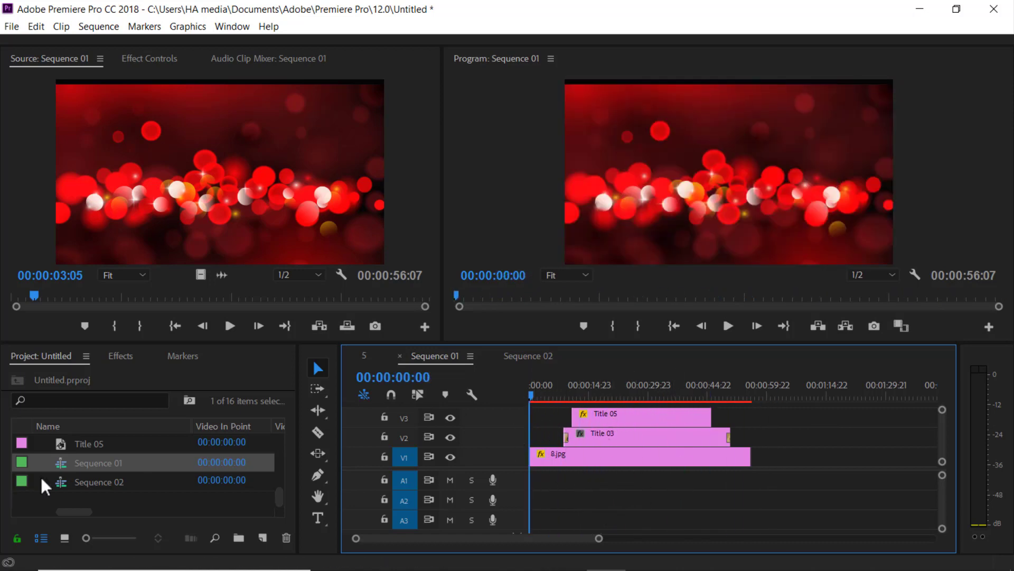
left_click(528, 355)
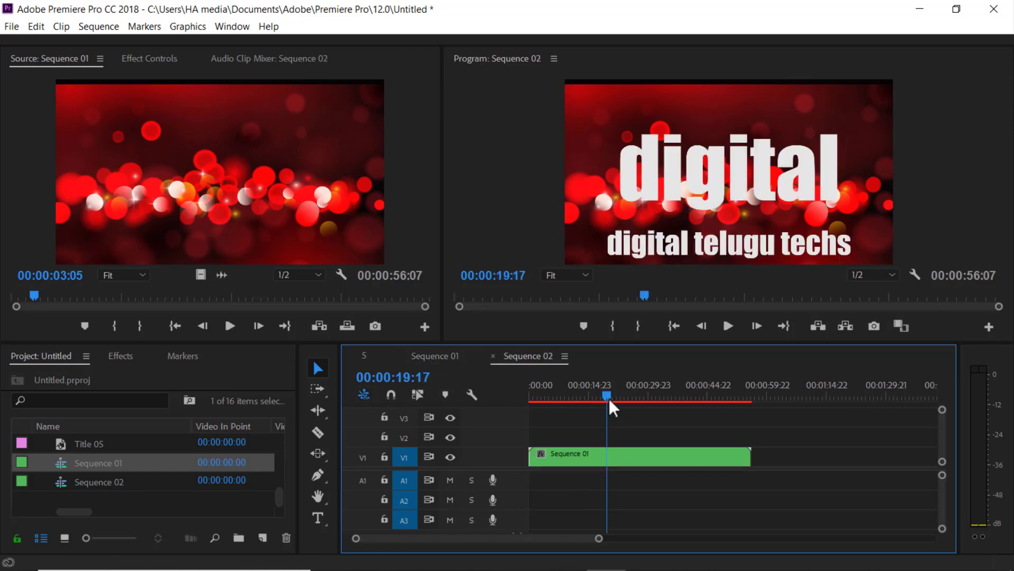
left_click_drag(608, 396, 500, 413)
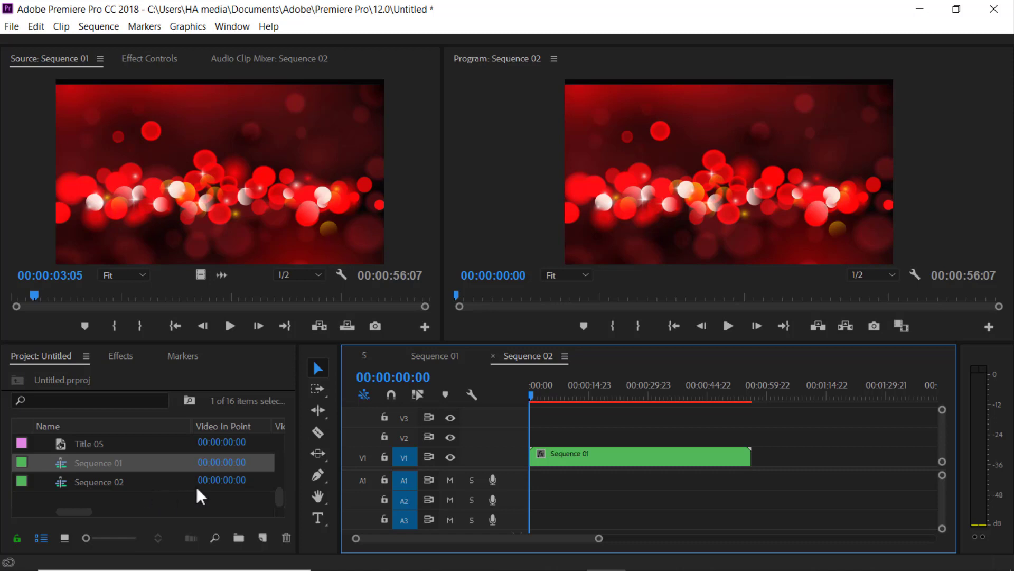
Create Sequence 03 with the DSLR 1080p24 preset
scroll(645, 432, "down", 3)
scroll(643, 435, "up", 3)
right_click(146, 493)
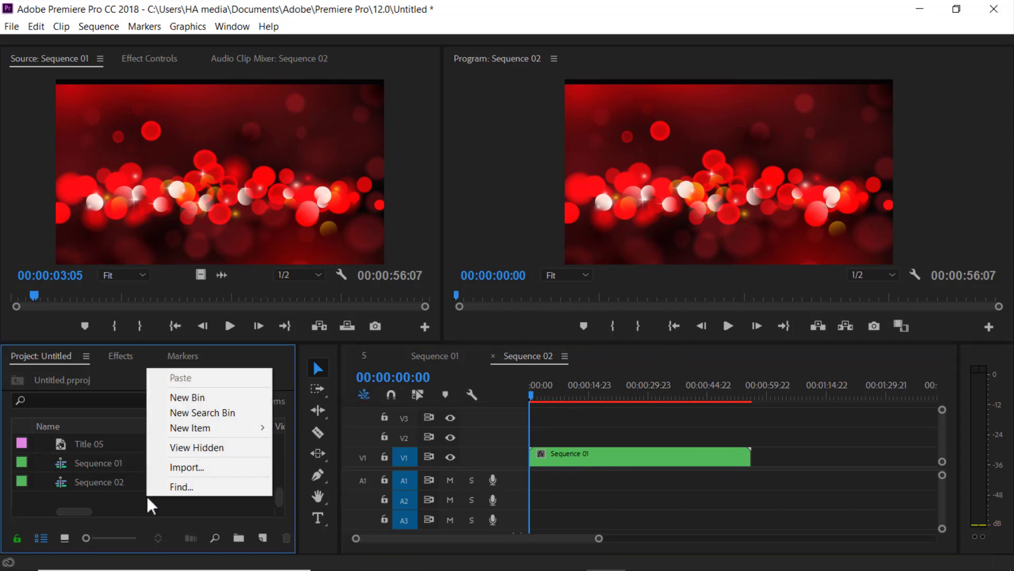
mouse_move(214, 427)
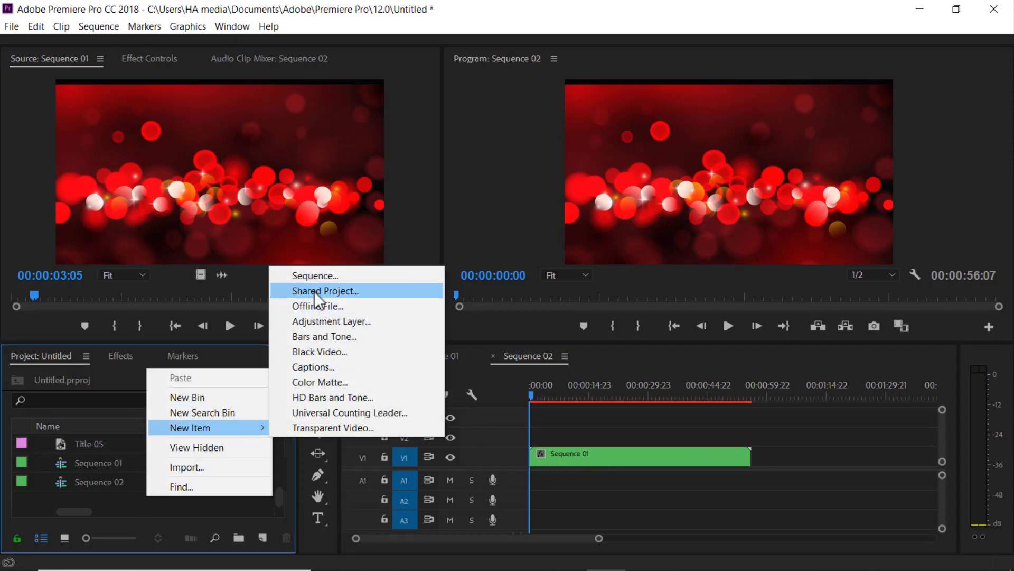
left_click(314, 273)
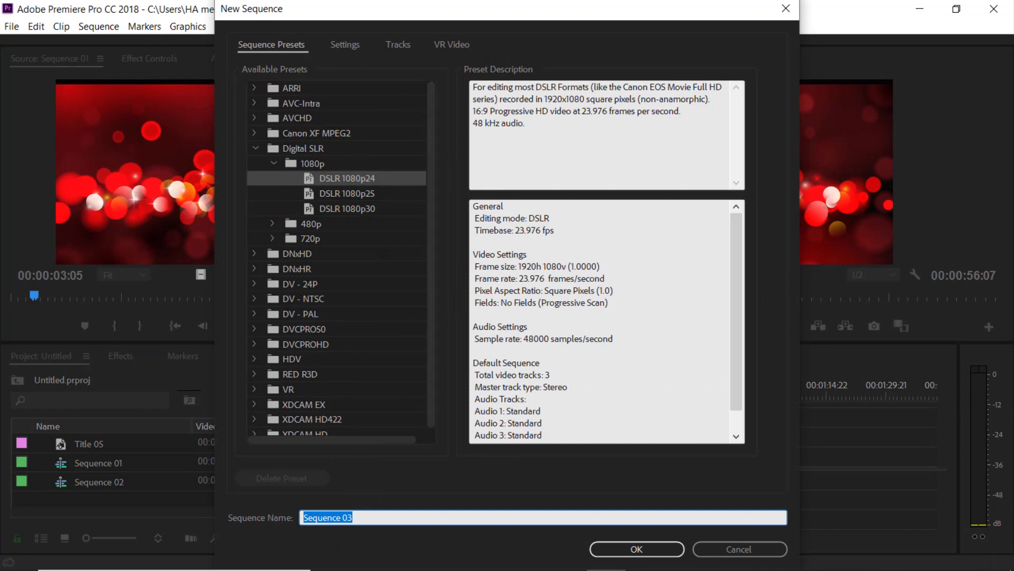
left_click(639, 550)
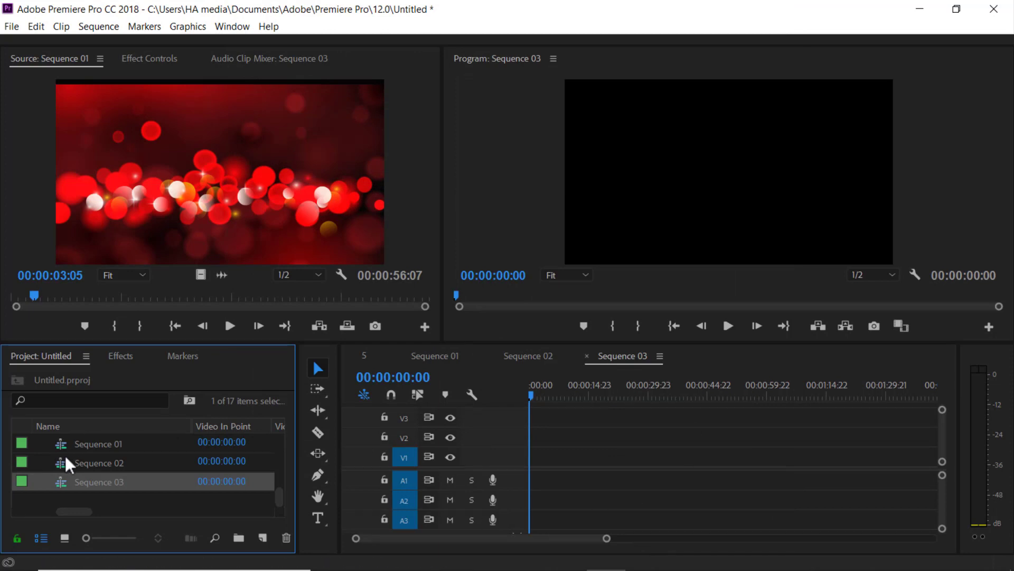
Open Sequence 02 in the Source Monitor and make Sequence 03 the active timeline
left_click(430, 356)
left_click(528, 359)
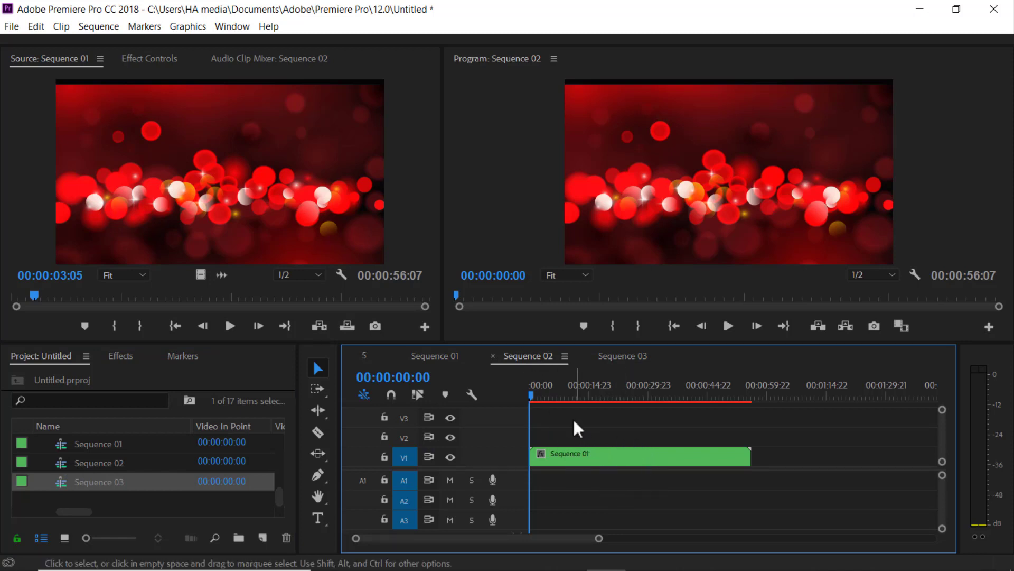
right_click(97, 463)
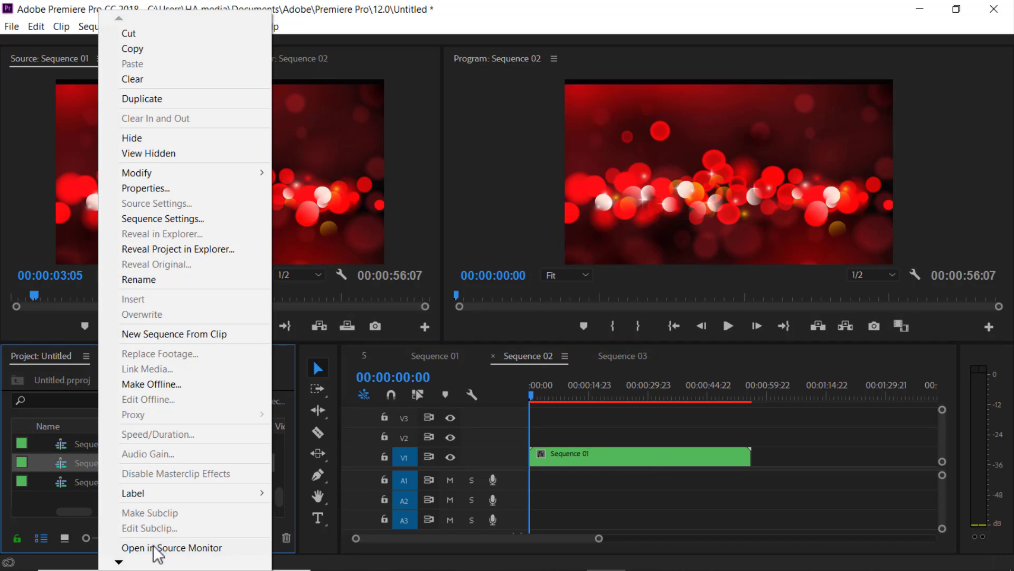
left_click(157, 550)
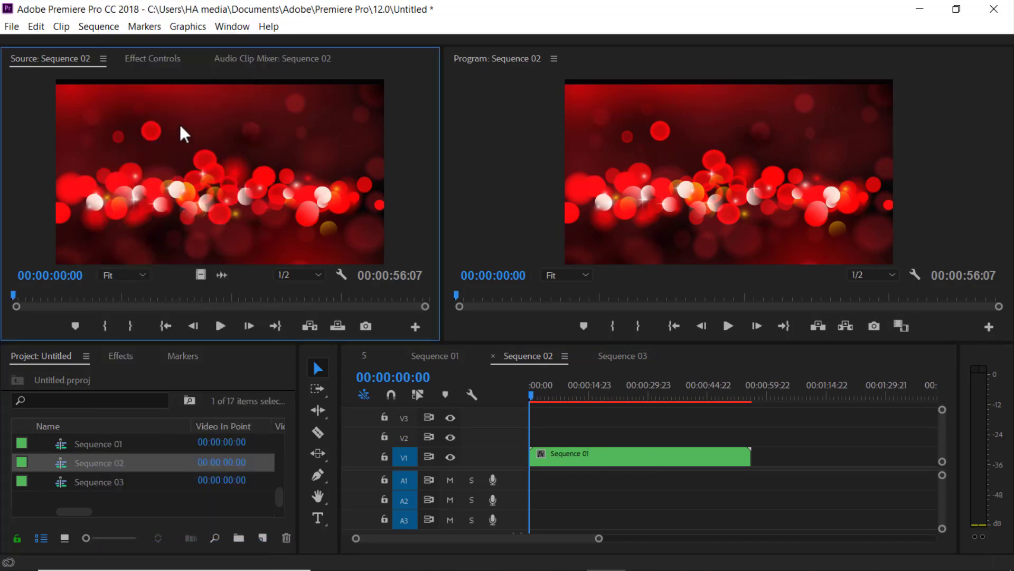
left_click(629, 356)
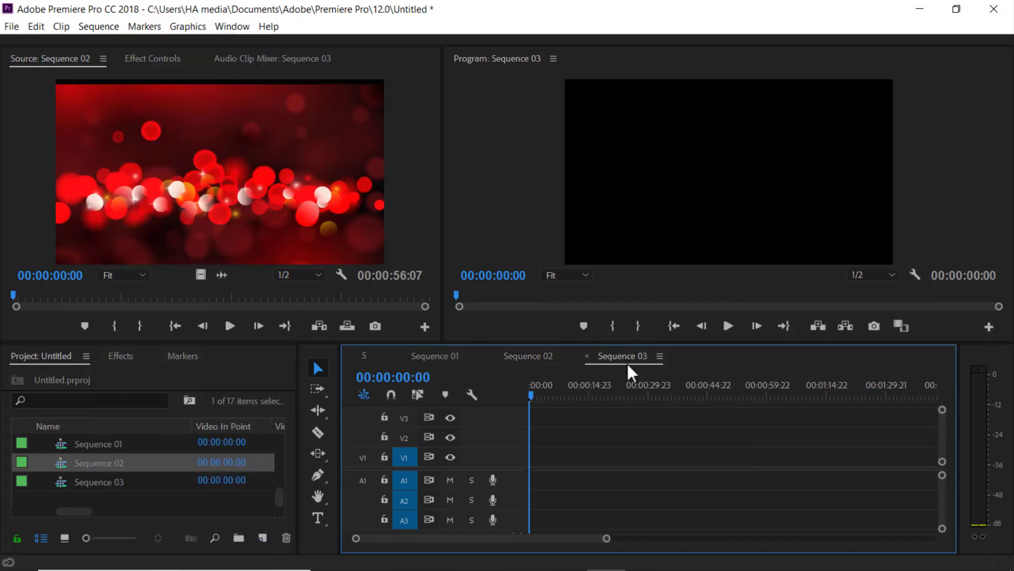